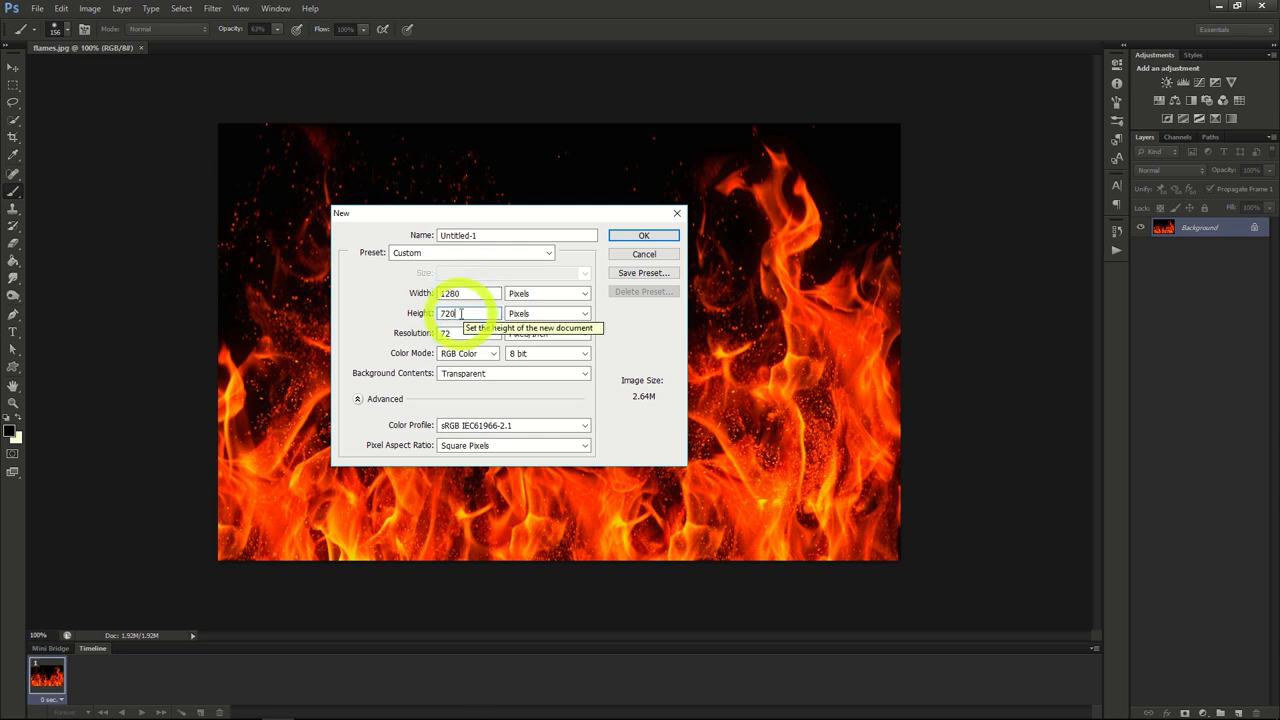
Step: Create a 1280 by 720 pixel RGB document with a transparent background and fill its layer with black
{"action": "left_click", "coordinate": [640, 233]}
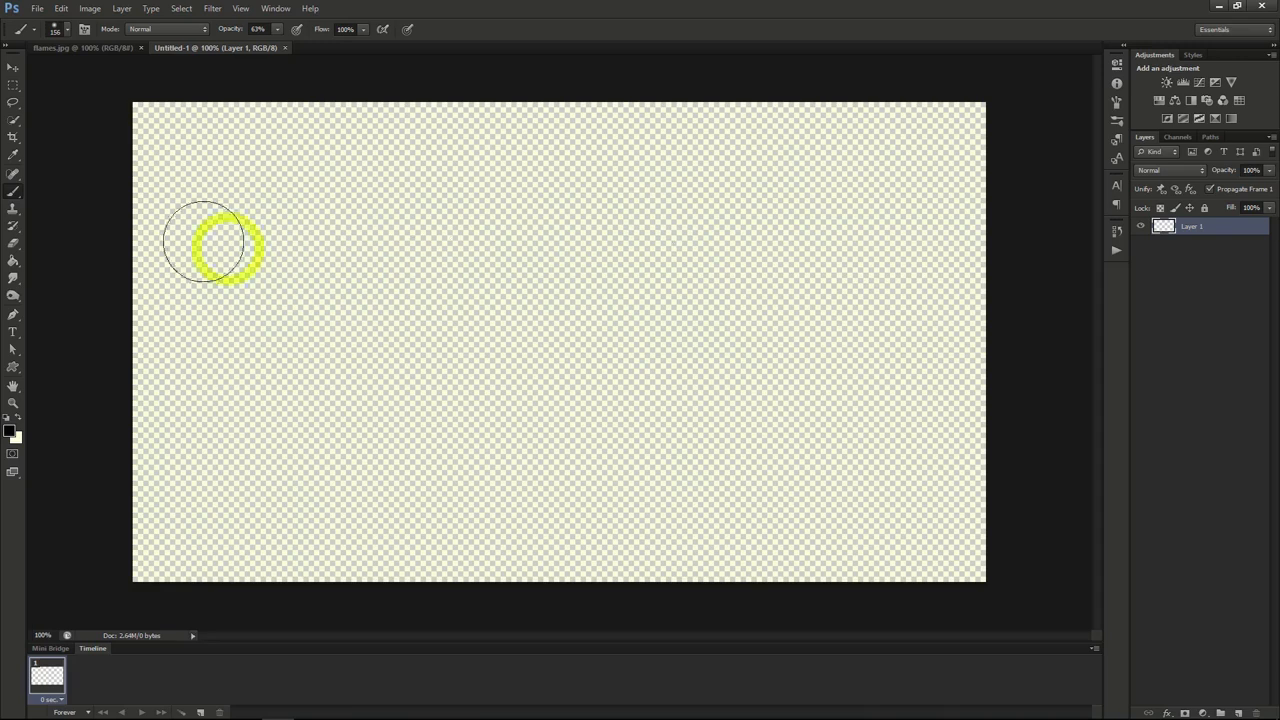
{"action": "left_click", "coordinate": [12, 262]}
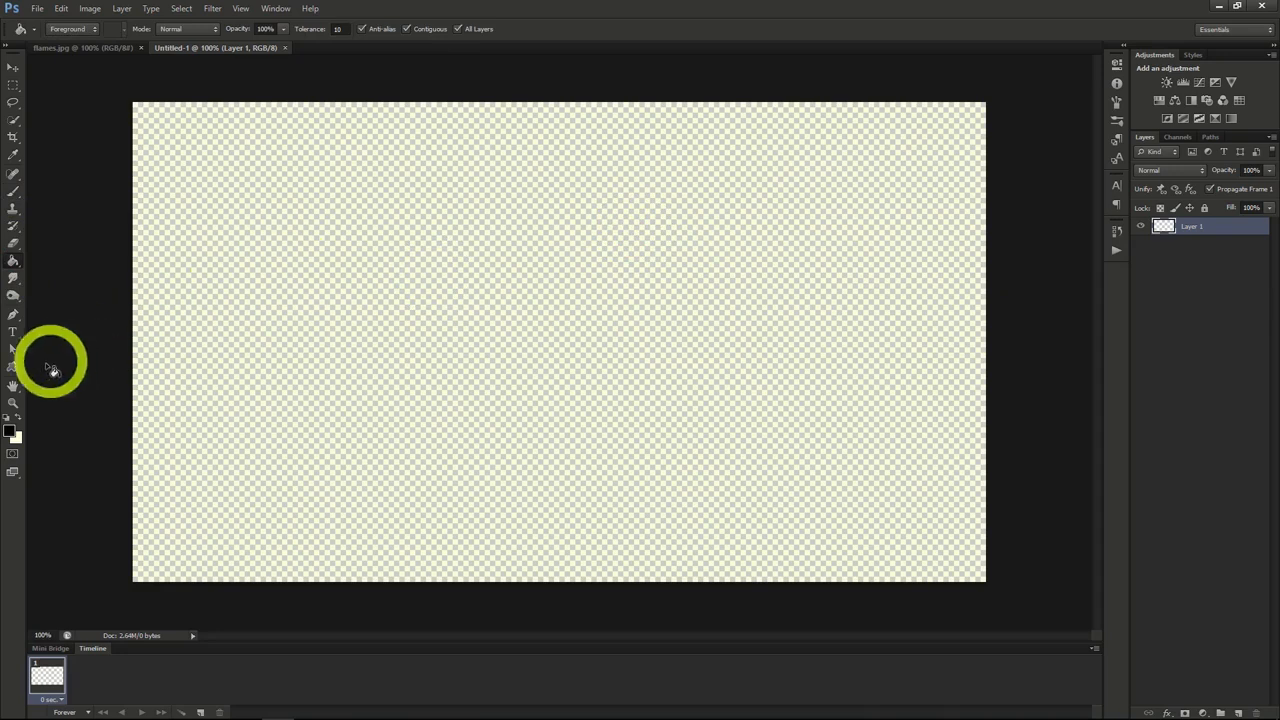
{"action": "left_click", "coordinate": [436, 324]}
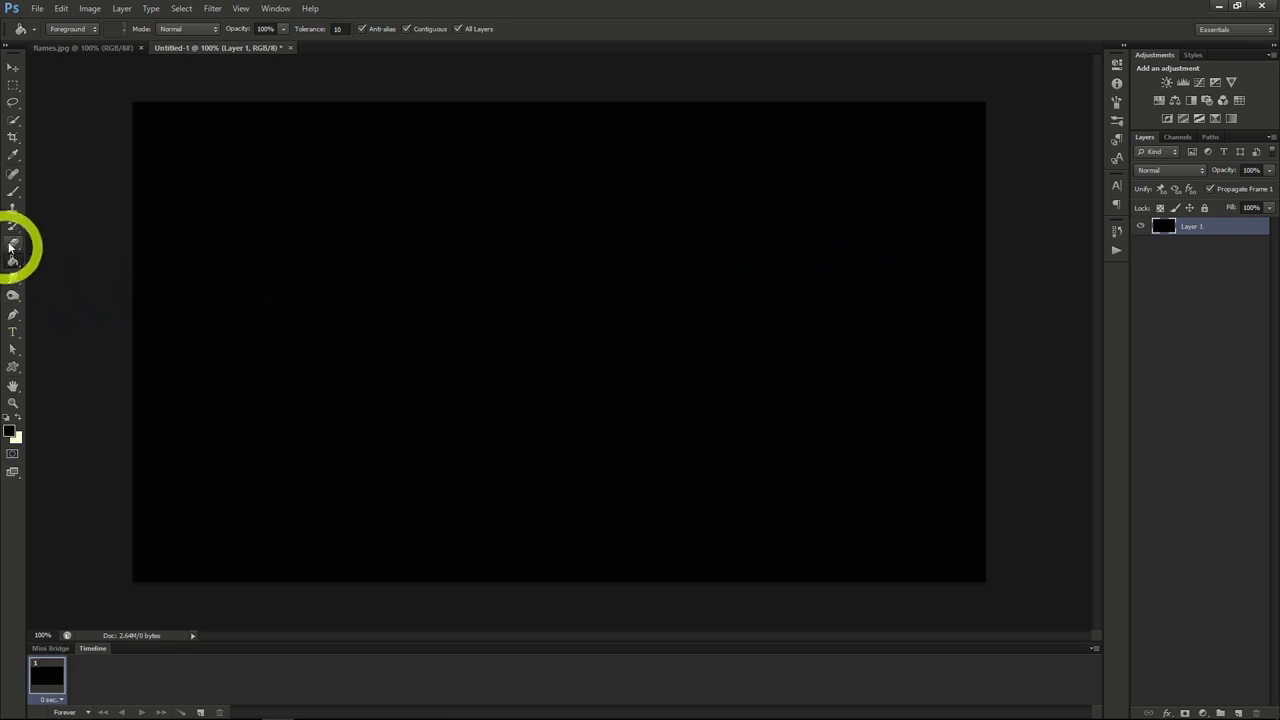
Step: Add the text "FIRE" in the upper middle of the canvas, using the Steelfish font at 282.12 pt
{"action": "left_click", "coordinate": [13, 334]}
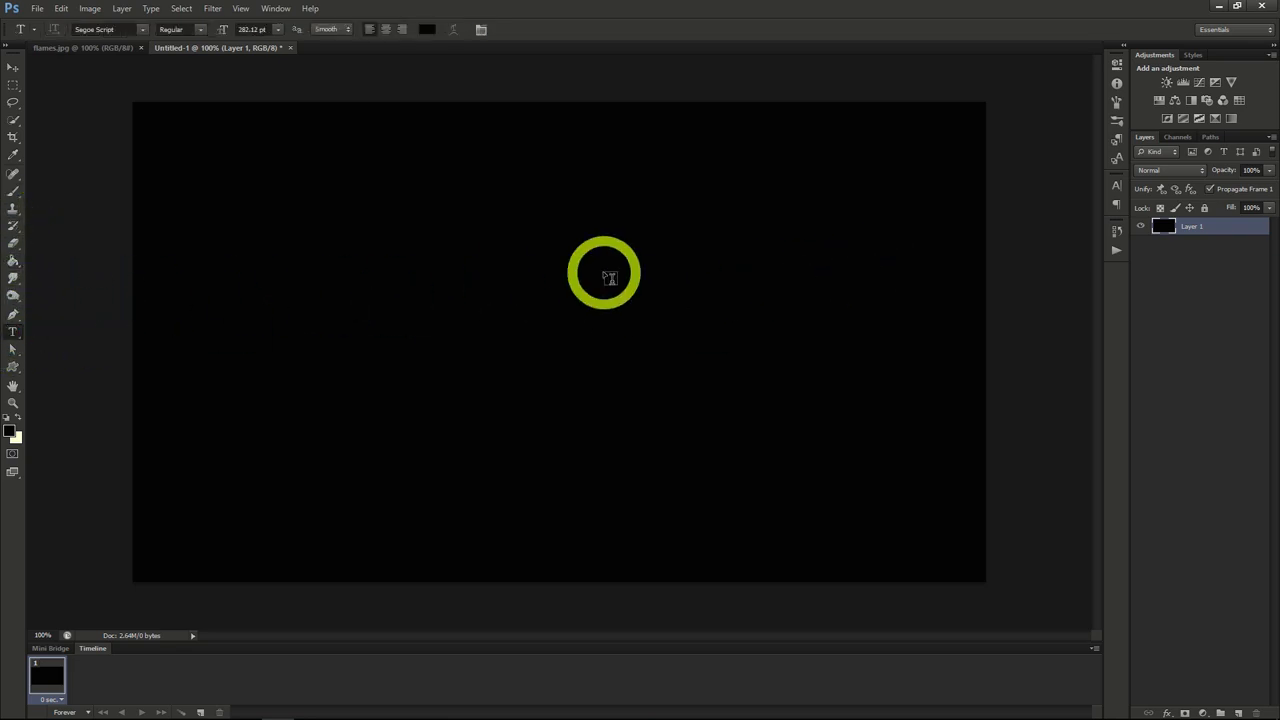
{"action": "left_click", "coordinate": [1115, 186]}
{"action": "left_click", "coordinate": [1031, 192]}
{"action": "left_click", "coordinate": [528, 345]}
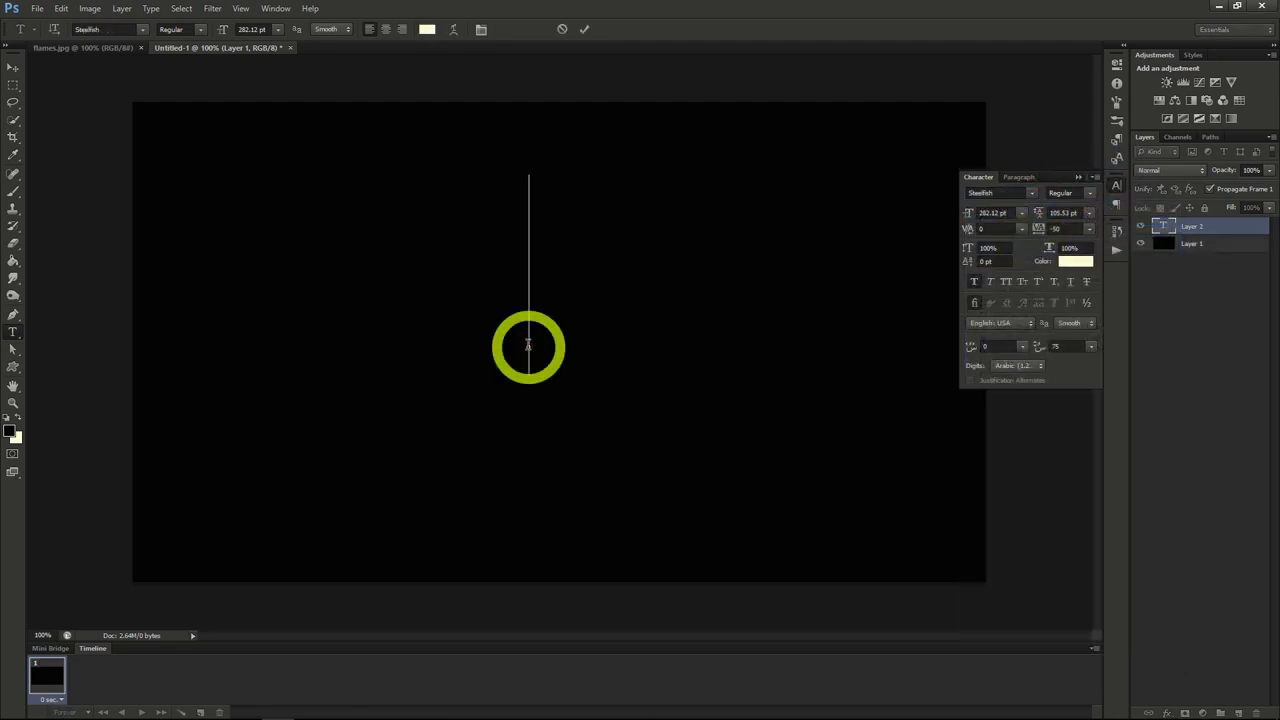
{"action": "type", "text": "FIRE"}
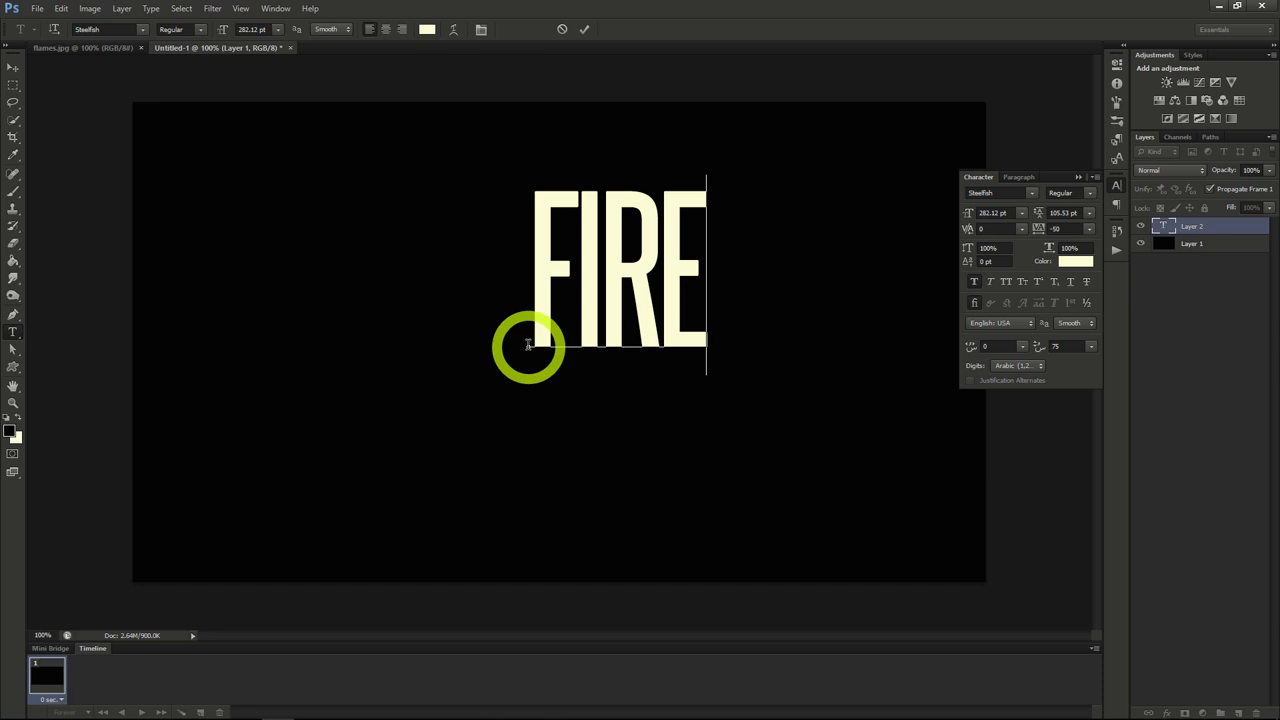
{"action": "left_click", "coordinate": [10, 68]}
Step: Add an Outer Glow effect with colour F70300 to the FIRE text layer
{"action": "right_click", "coordinate": [1205, 229]}
{"action": "left_click", "coordinate": [1210, 233]}
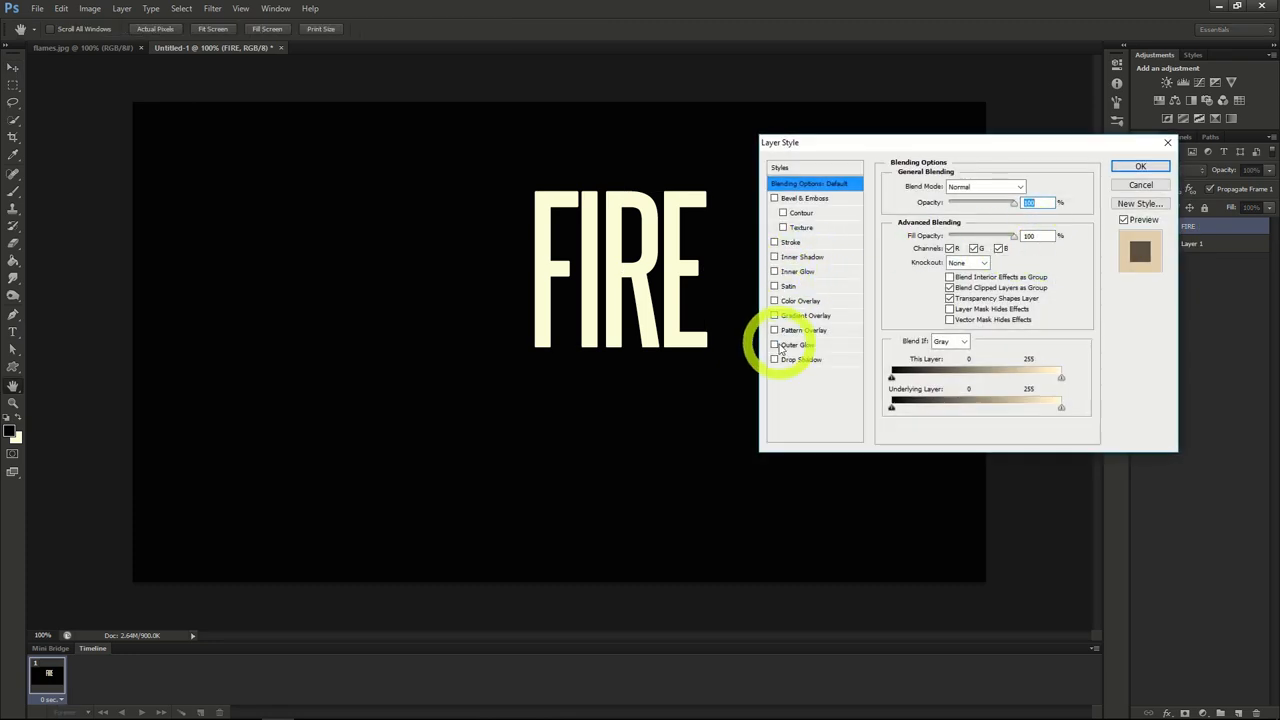
{"action": "left_click", "coordinate": [775, 345]}
{"action": "left_click", "coordinate": [806, 345]}
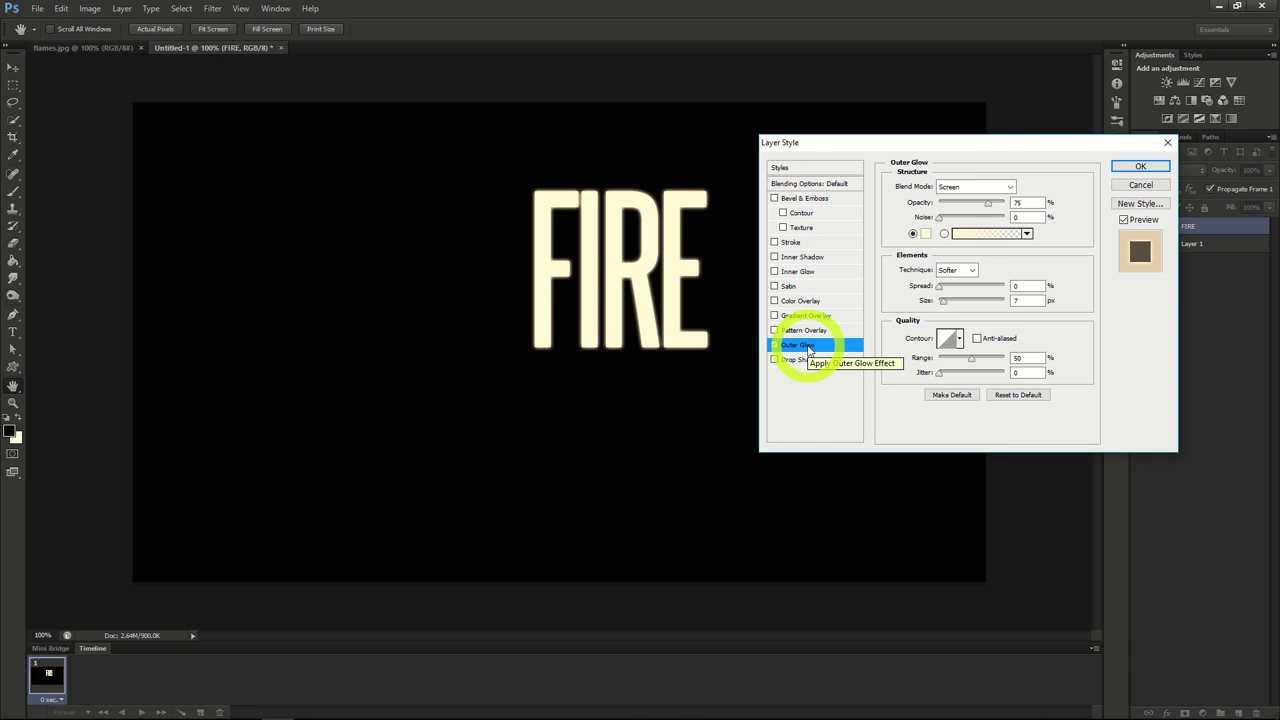
{"action": "left_click", "coordinate": [925, 233]}
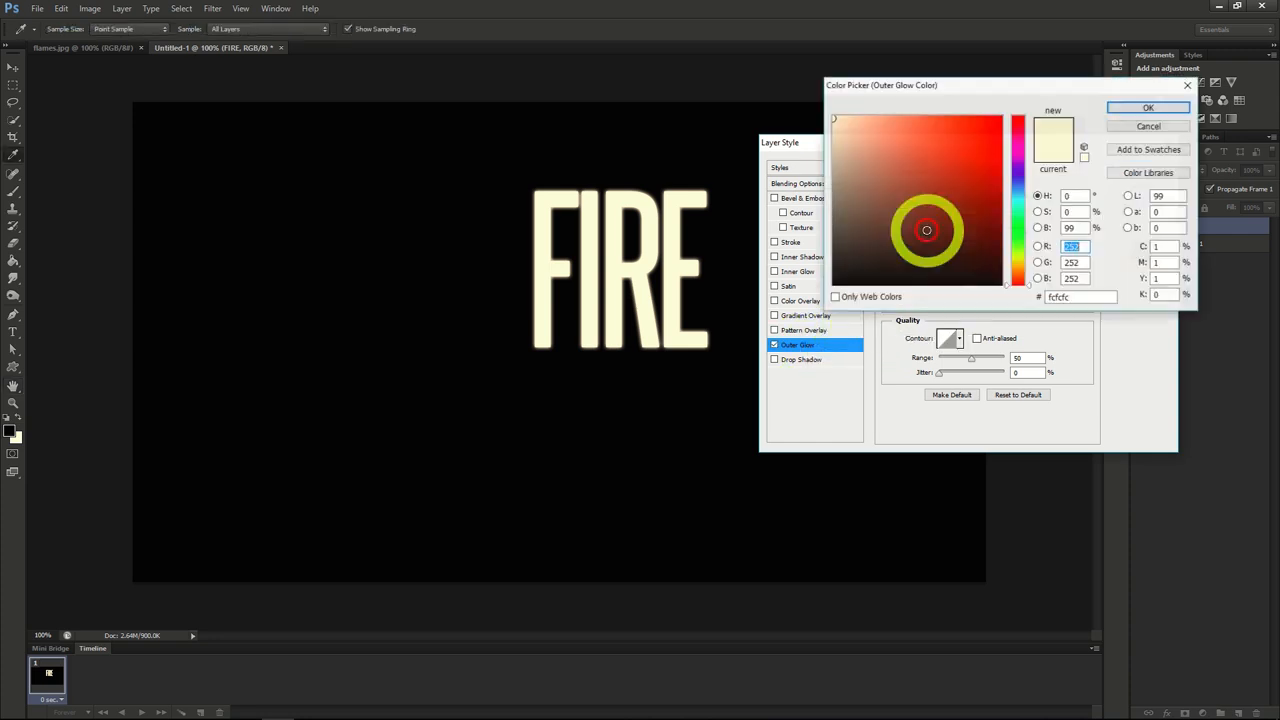
{"action": "left_click", "coordinate": [1080, 297]}
{"action": "type", "text": "F70300"}
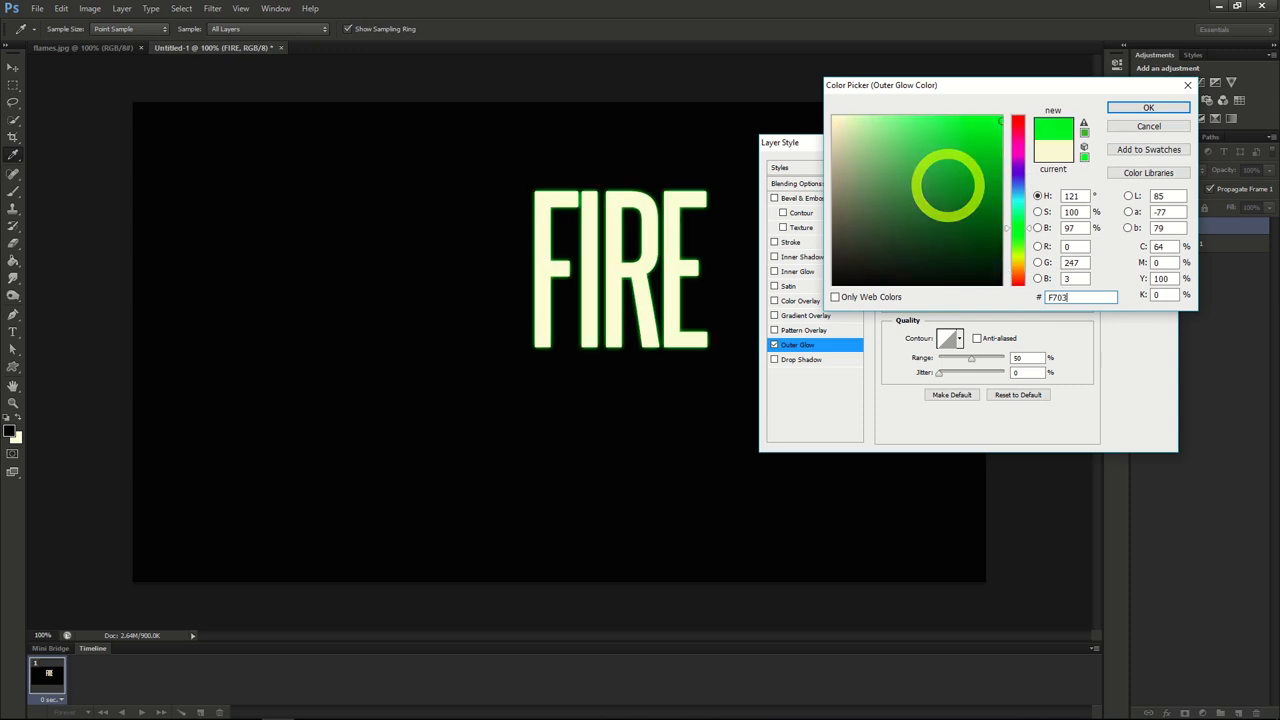
{"action": "left_click", "coordinate": [1146, 110]}
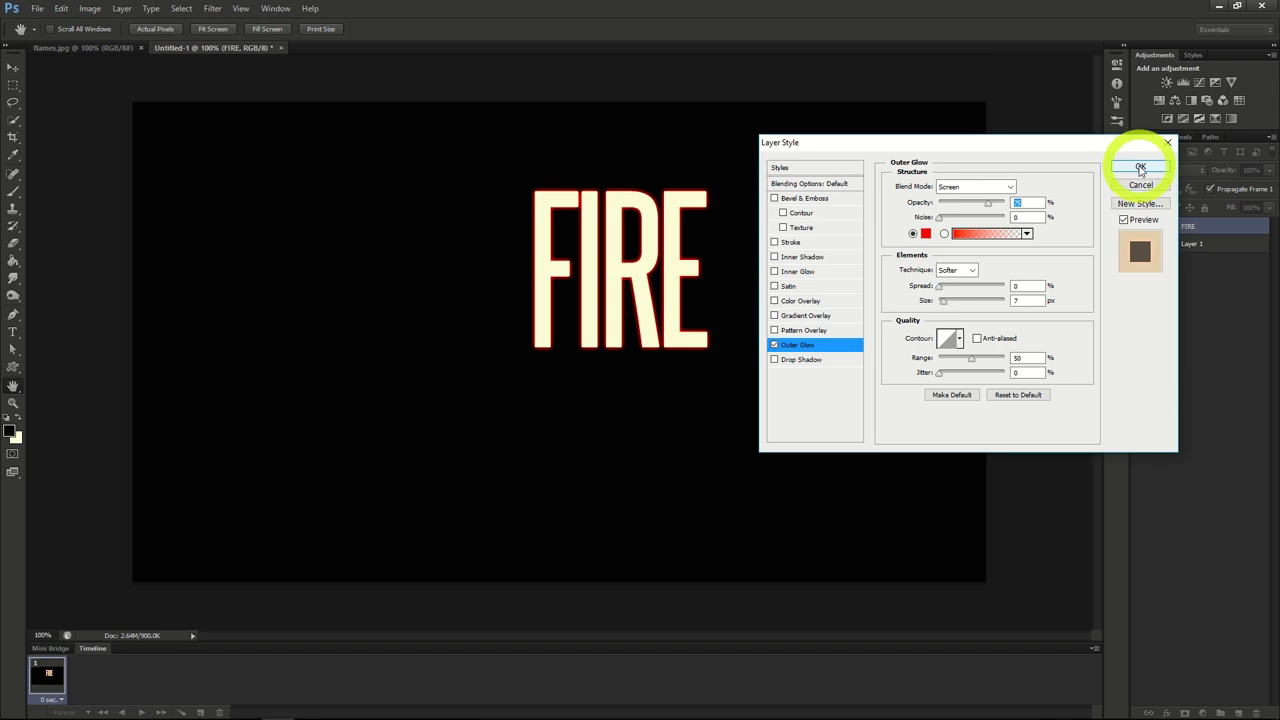
Step: Add a Satin effect in colour 872D0F to the FIRE layer, with 100% opacity and a 10 px distance
{"action": "left_click", "coordinate": [788, 287]}
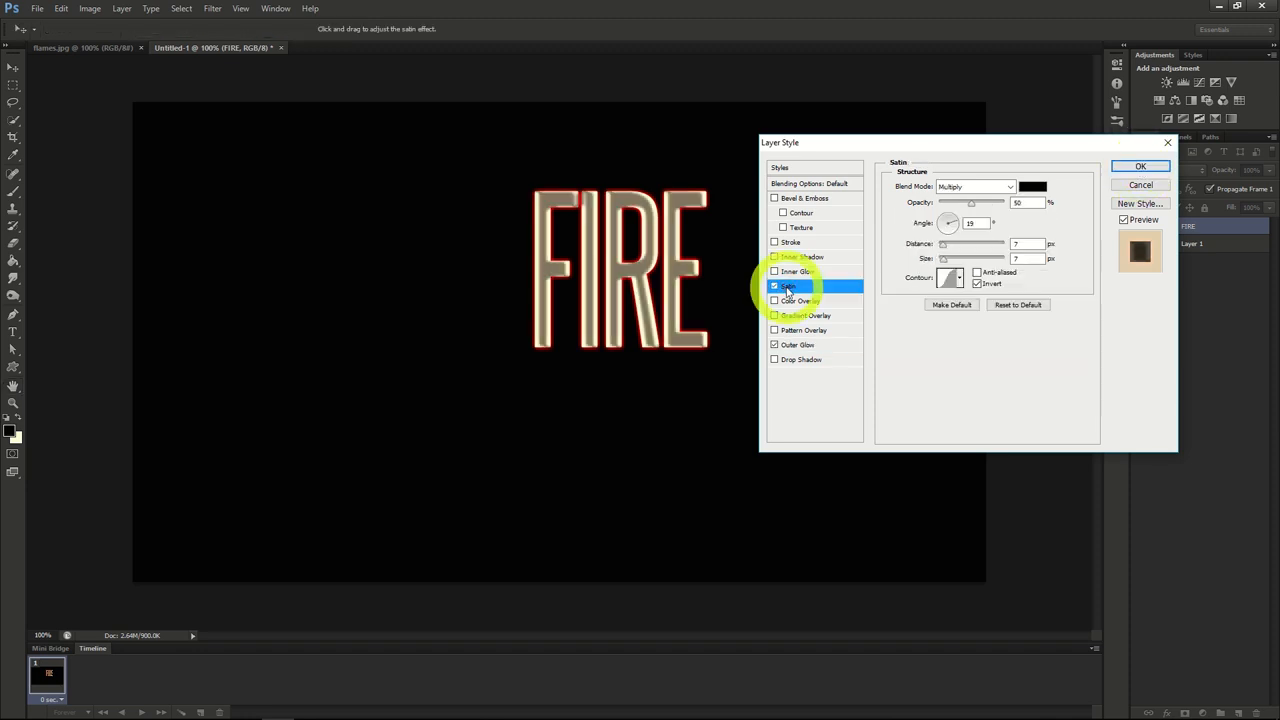
{"action": "left_click", "coordinate": [1033, 186]}
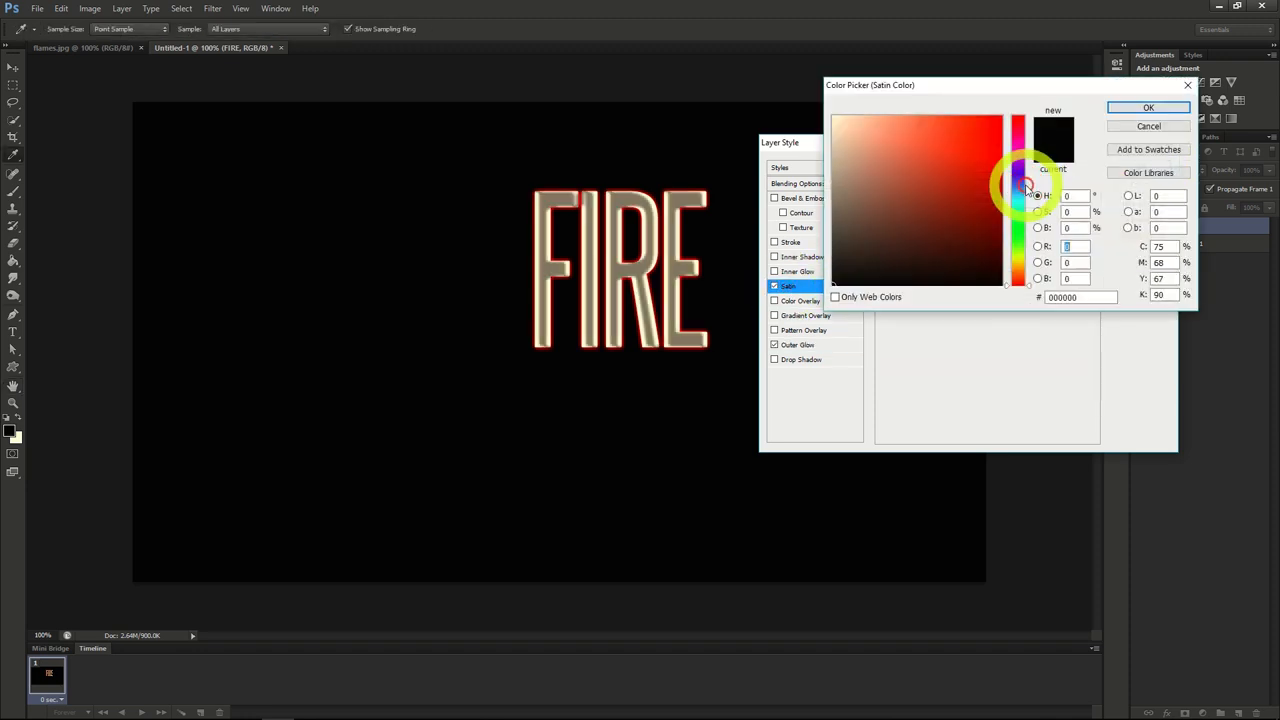
{"action": "left_click", "coordinate": [1080, 297]}
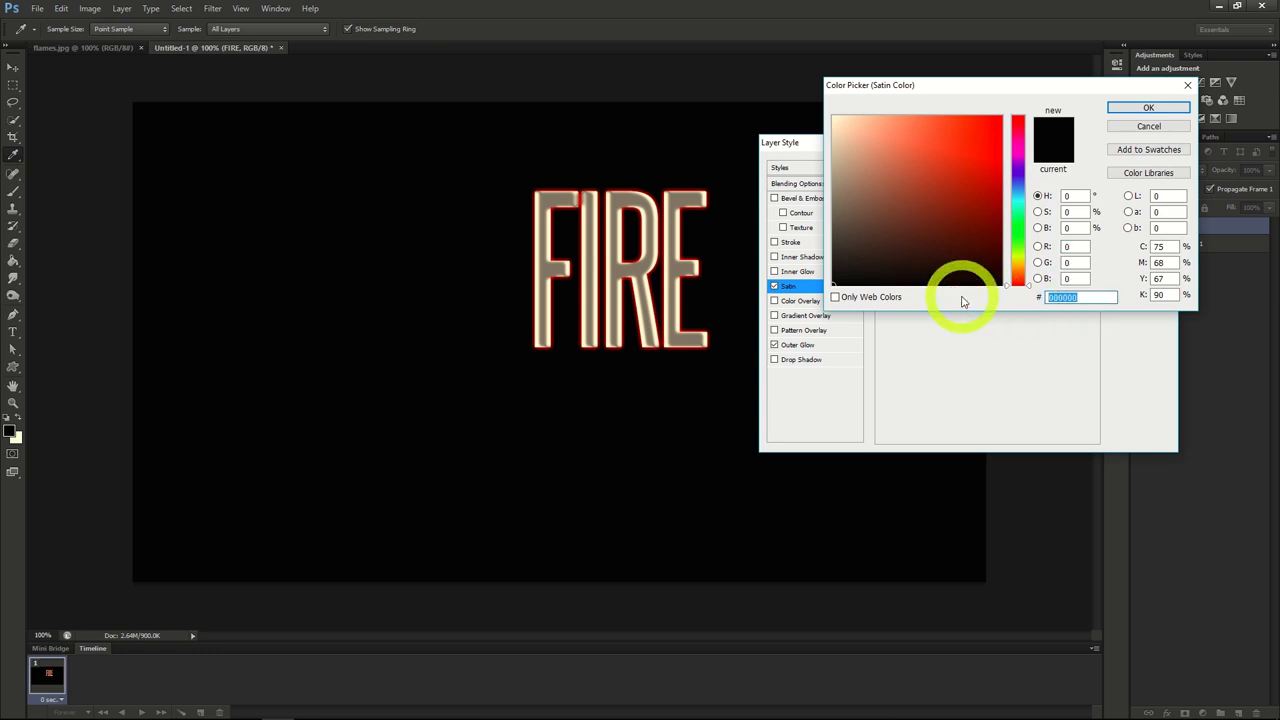
{"action": "type", "text": "872"}
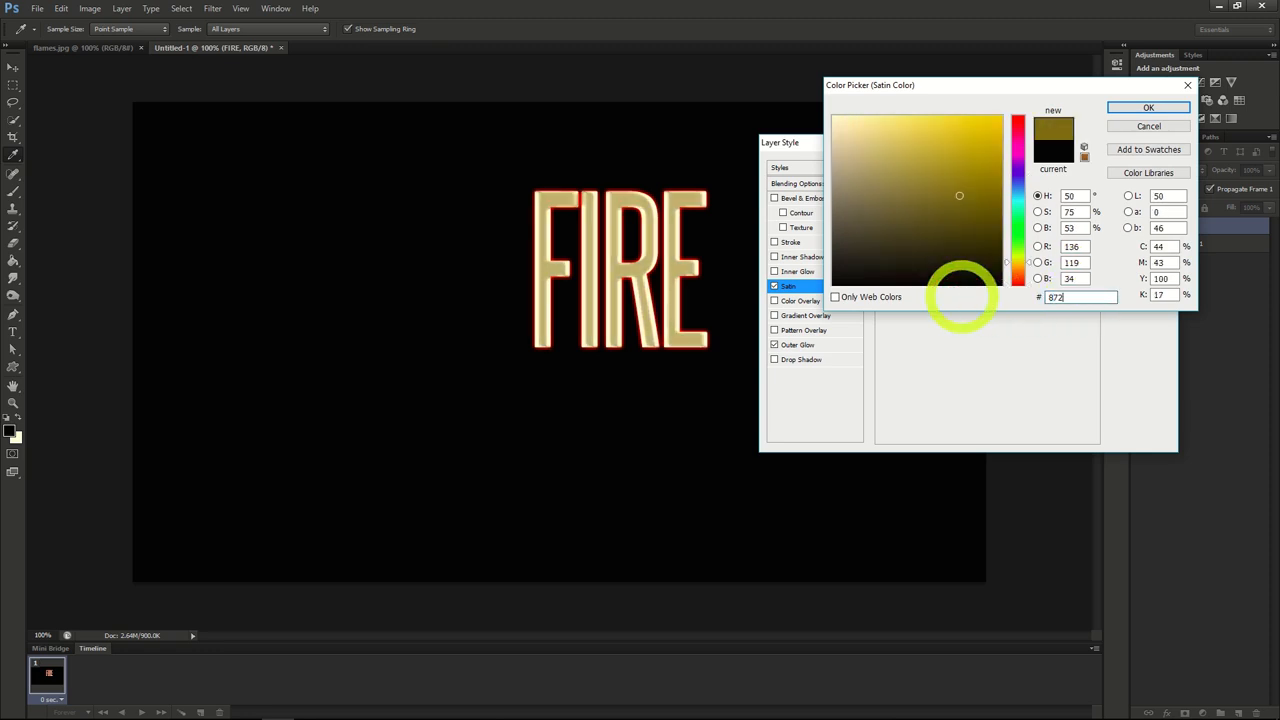
{"action": "type", "text": "D0F"}
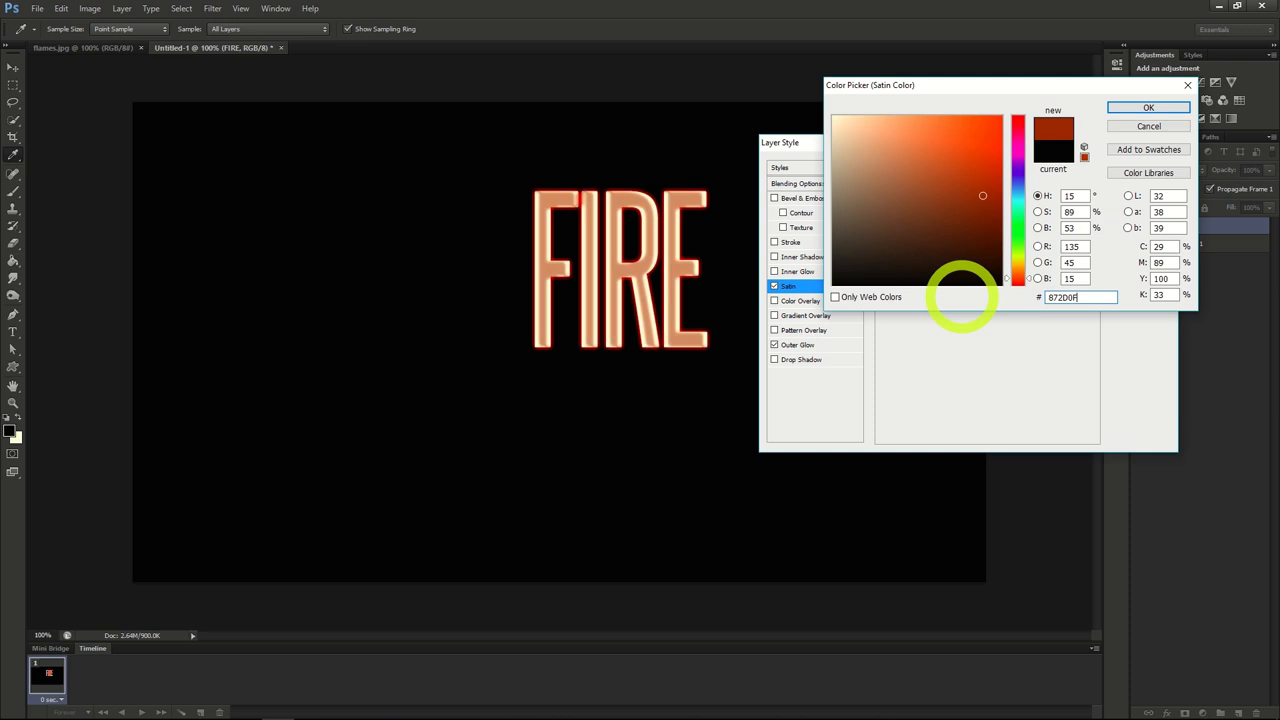
{"action": "left_click", "coordinate": [1149, 108]}
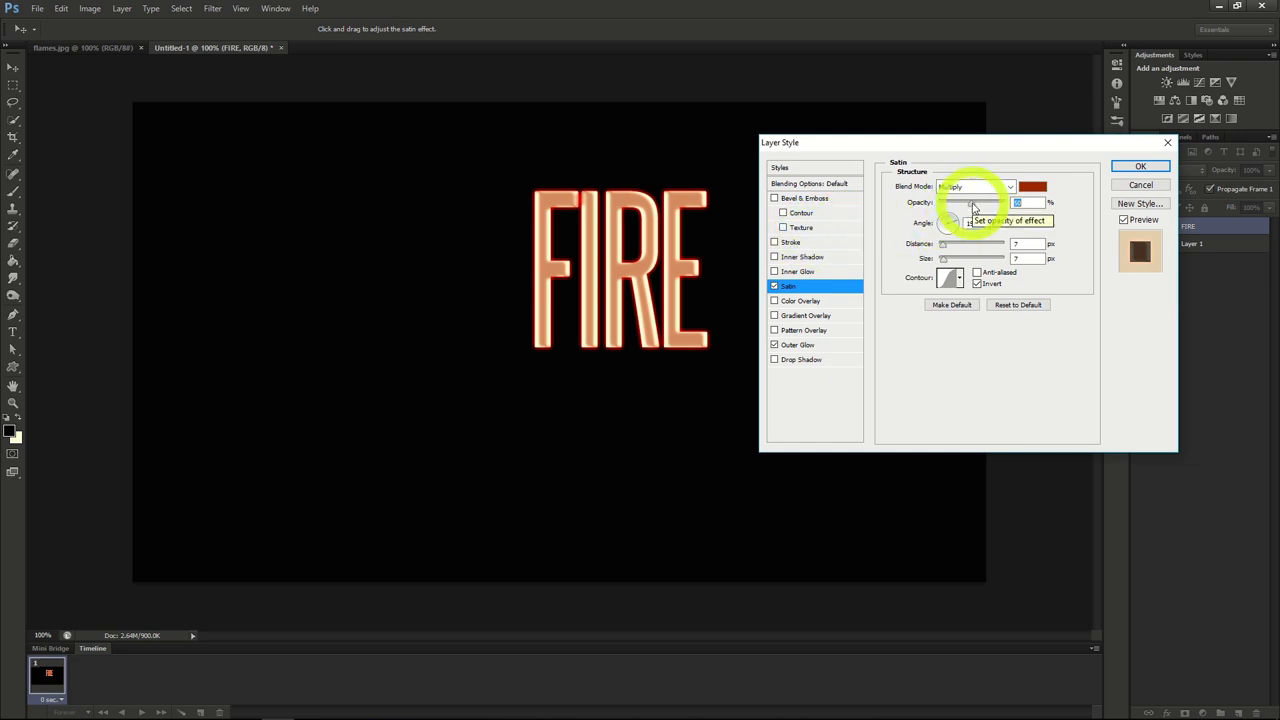
{"action": "left_click_drag", "start_coordinate": [972, 207], "coordinate": [1020, 204]}
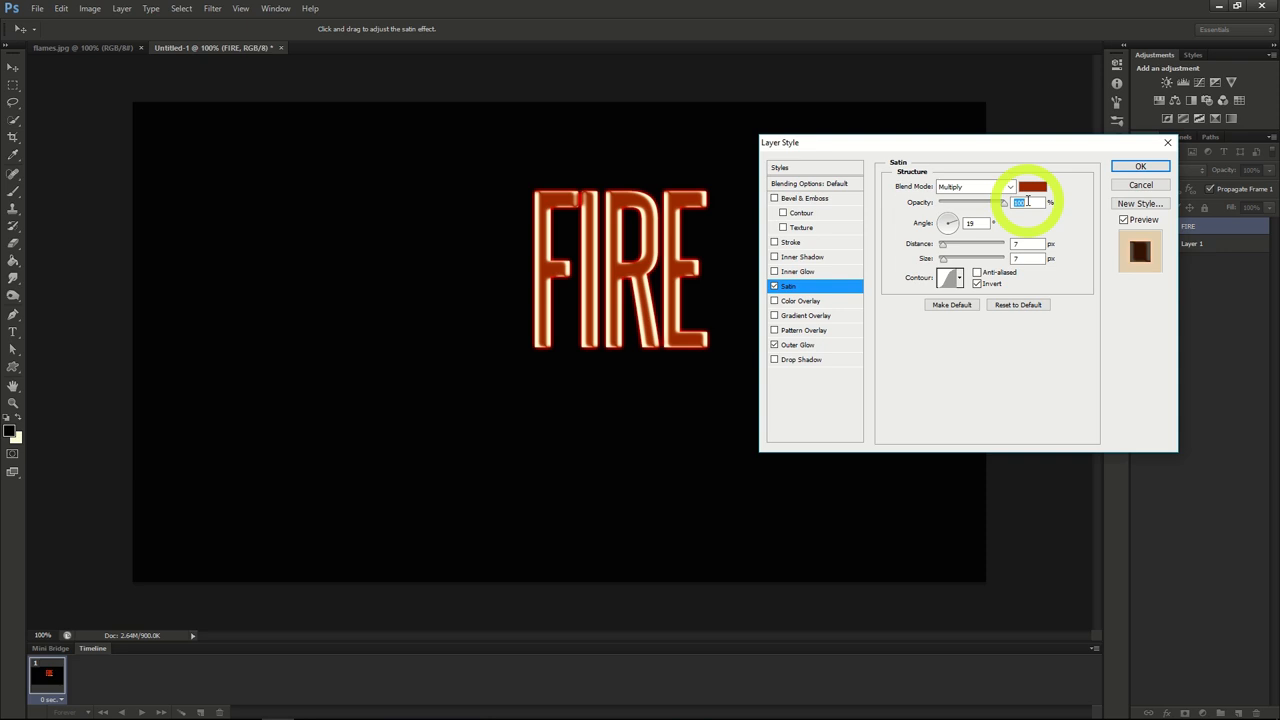
{"action": "left_click_drag", "start_coordinate": [941, 246], "coordinate": [946, 249]}
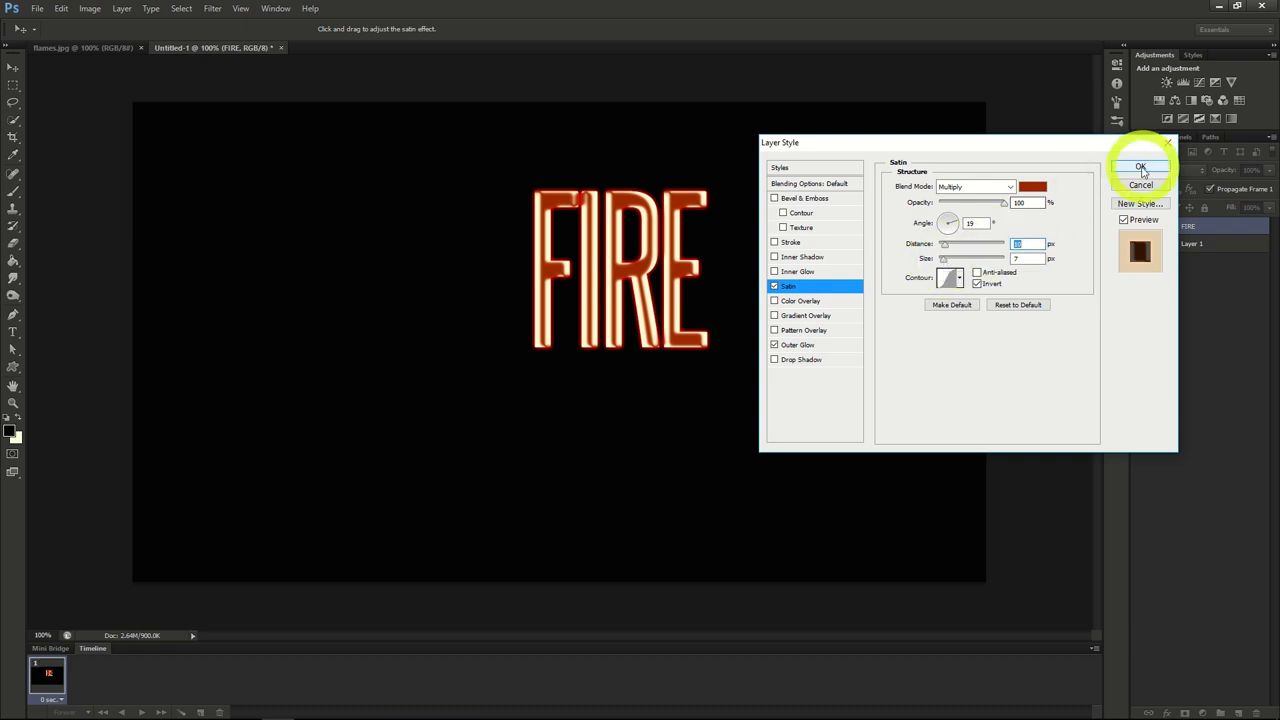
Step: Add an Inner Glow effect to the FIRE layer with Color Dodge blend mode and colour E5C23B
{"action": "left_click", "coordinate": [791, 271]}
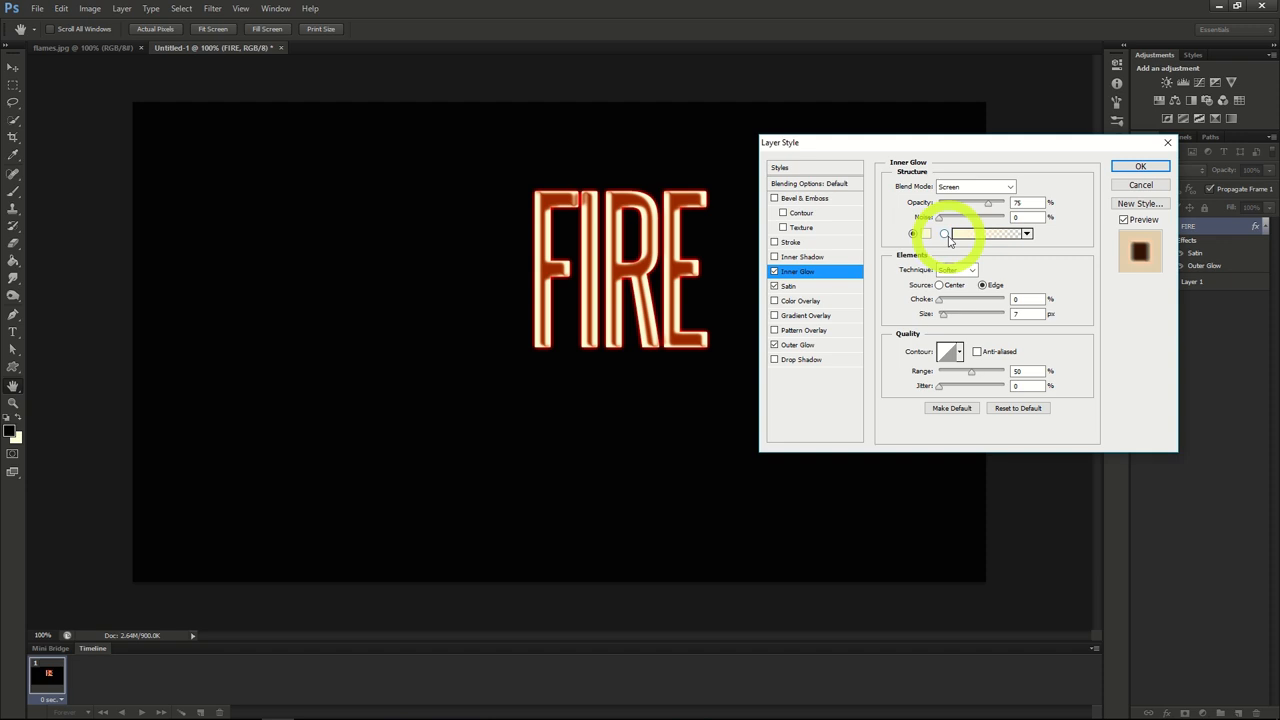
{"action": "left_click", "coordinate": [1003, 186]}
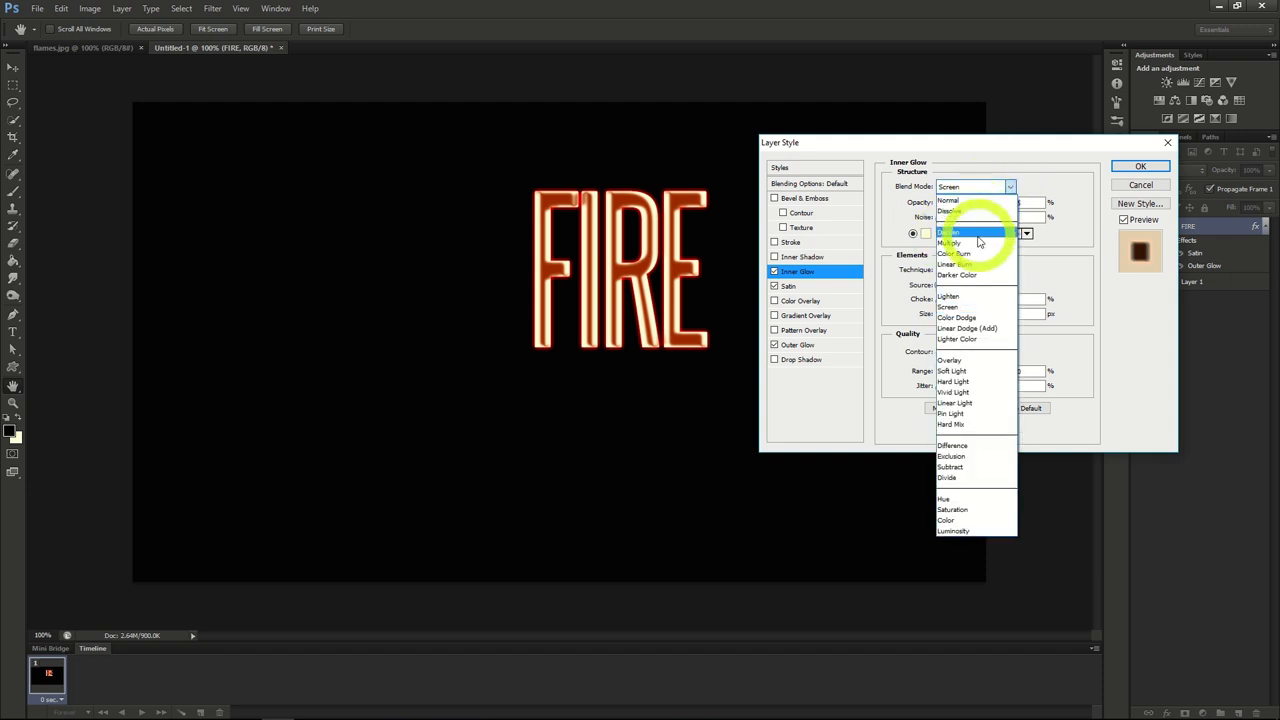
{"action": "left_click", "coordinate": [958, 317]}
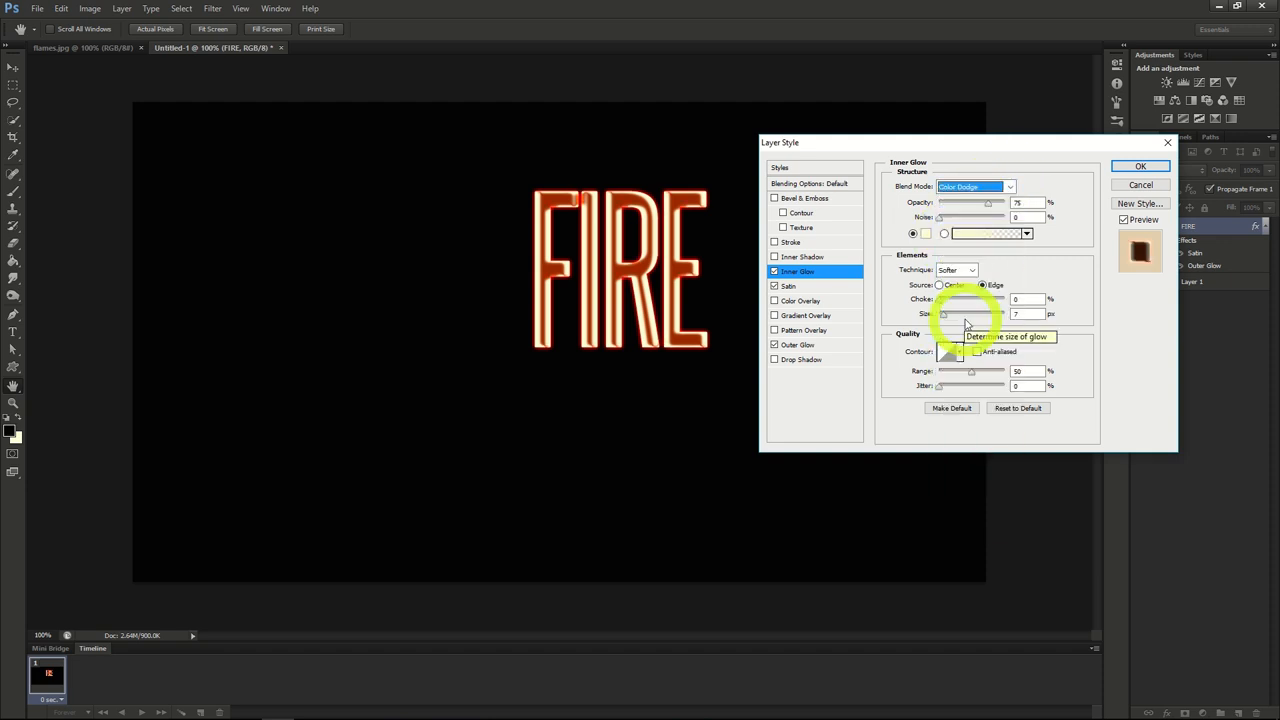
{"action": "left_click", "coordinate": [926, 233]}
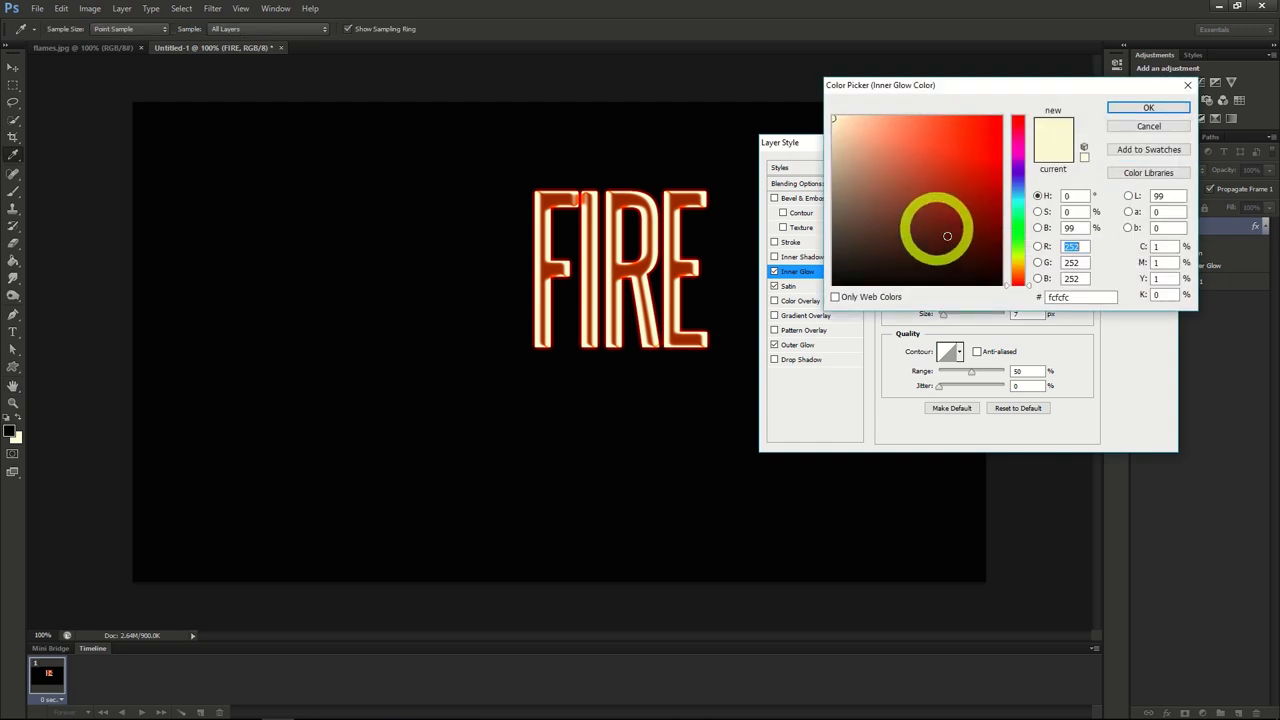
{"action": "left_click_drag", "start_coordinate": [1085, 297], "coordinate": [979, 300]}
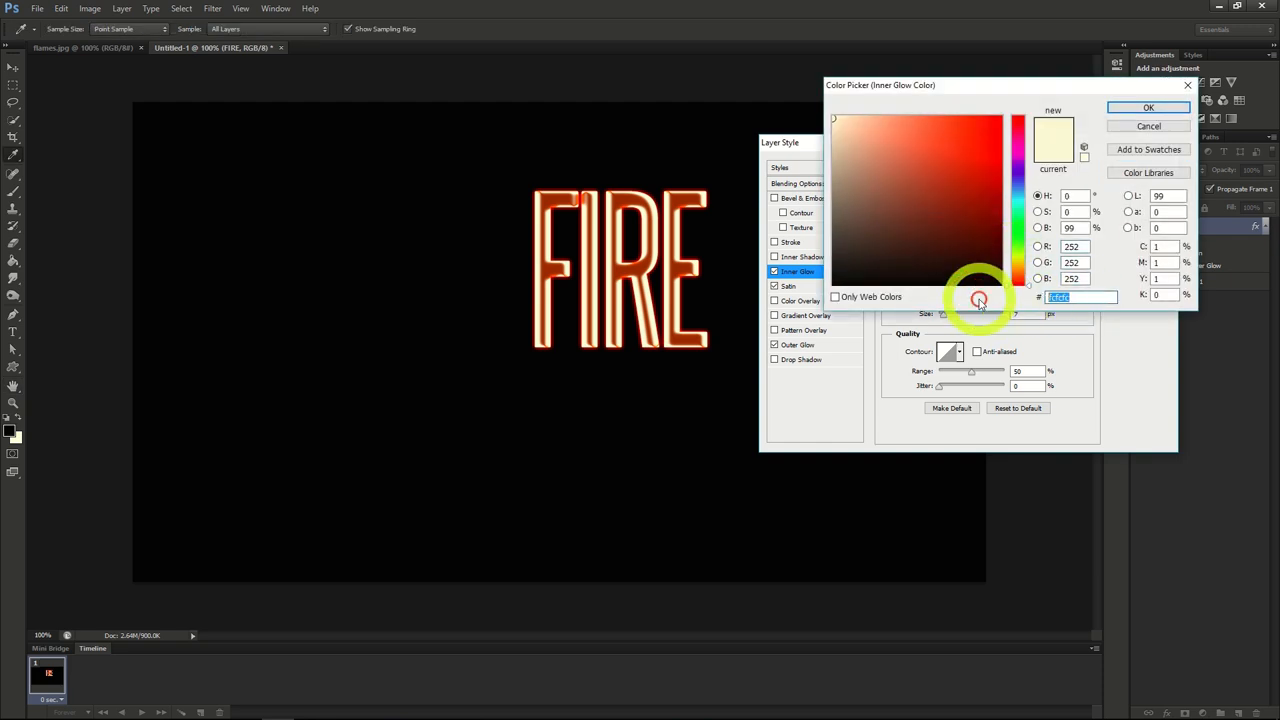
{"action": "type", "text": "E5"}
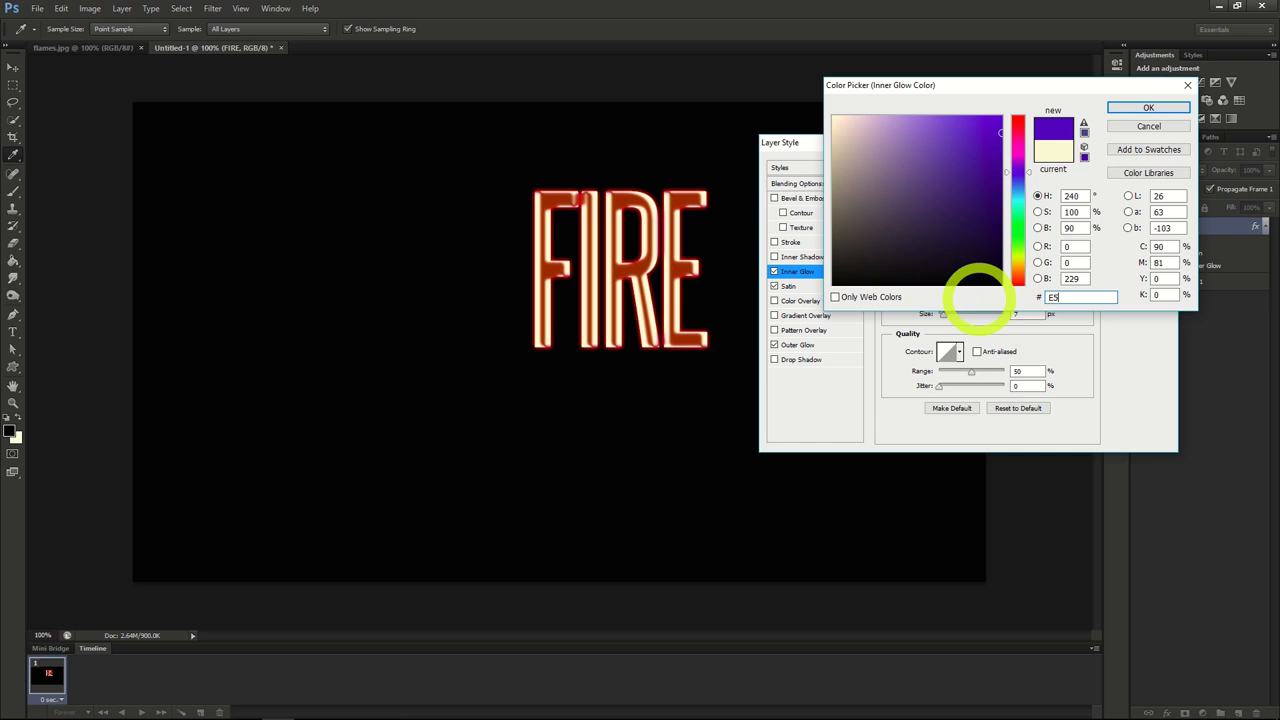
{"action": "type", "text": "C2"}
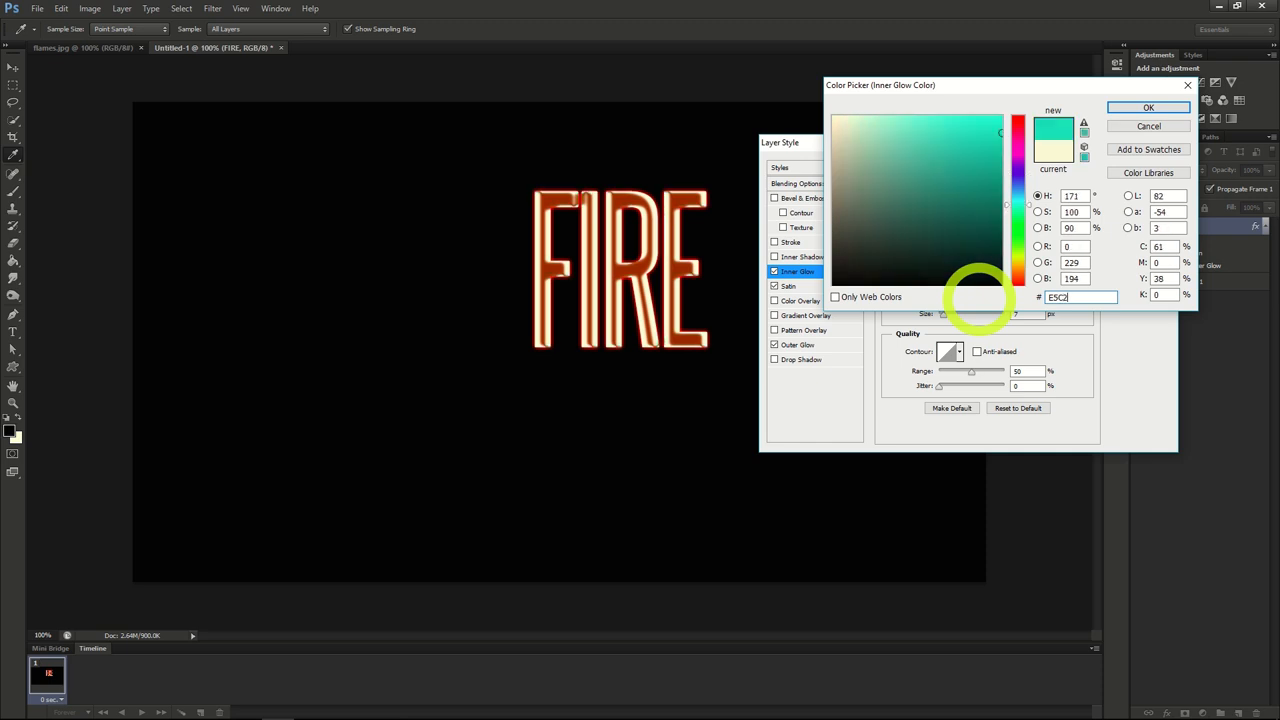
{"action": "type", "text": "36"}
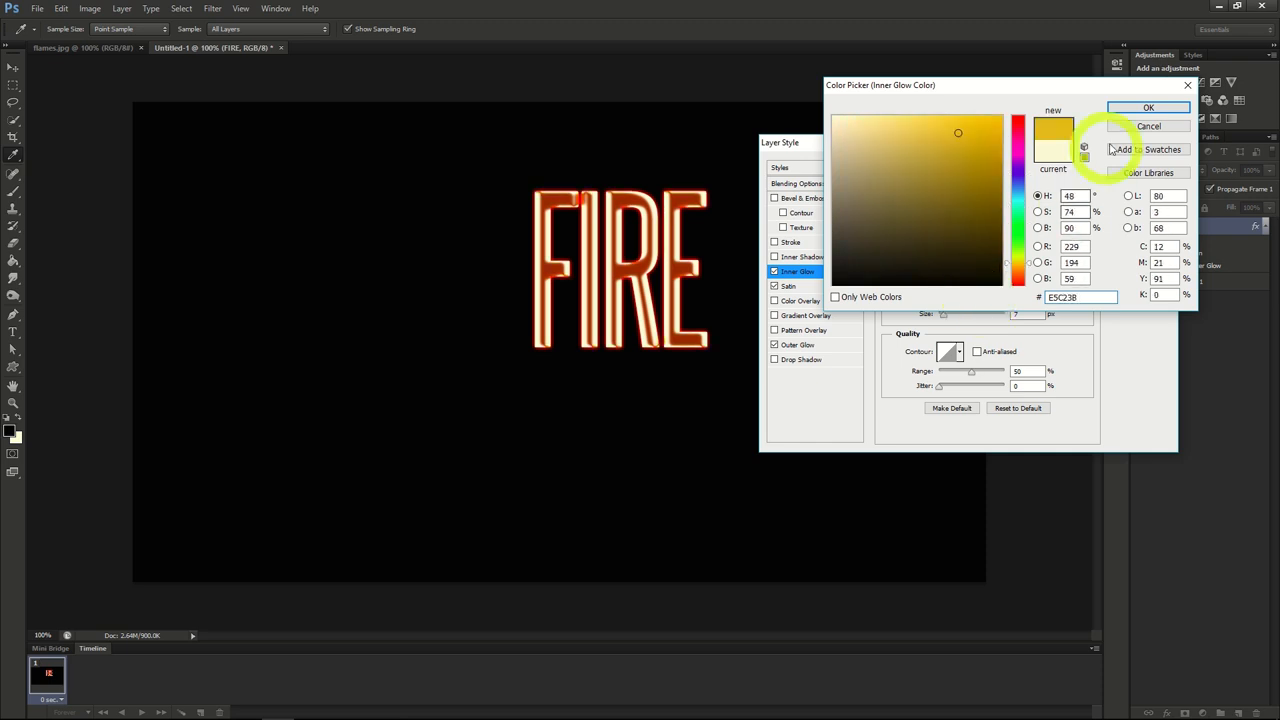
{"action": "left_click", "coordinate": [1148, 107]}
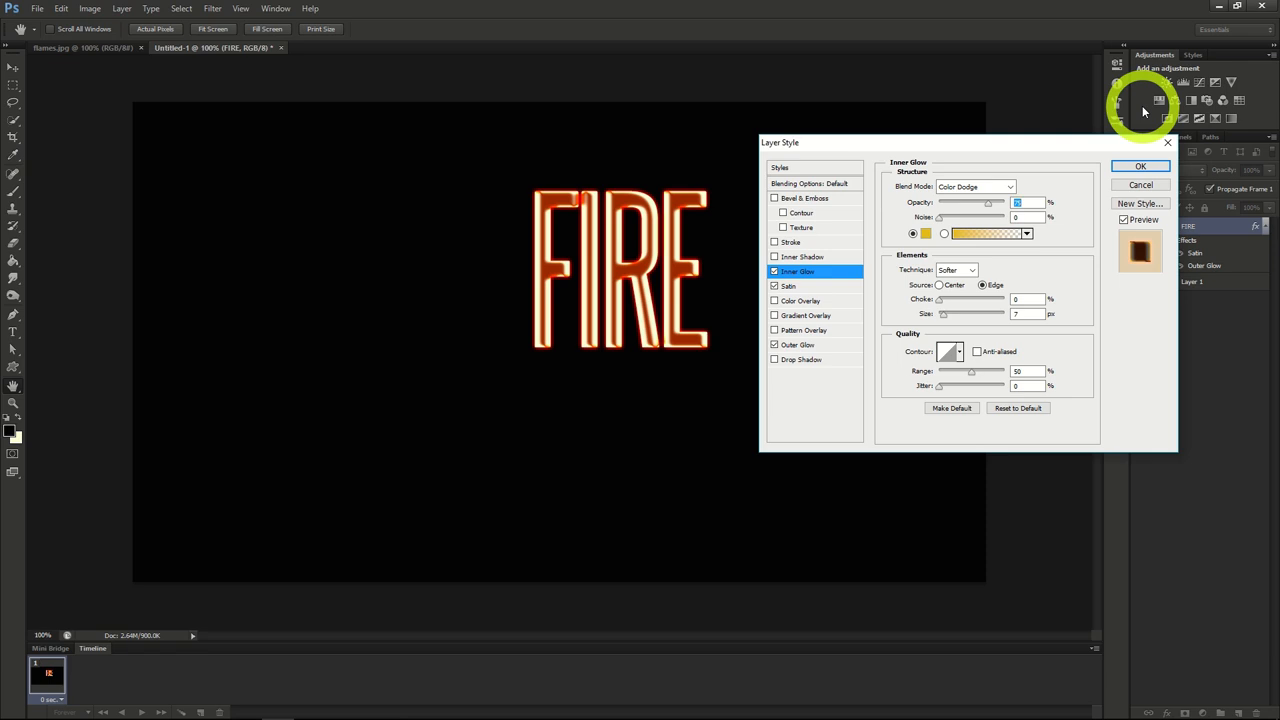
Step: Set the Inner Glow opacity to 100% and its size to 10 px, and apply the layer style
{"action": "left_click_drag", "start_coordinate": [989, 205], "coordinate": [1019, 202]}
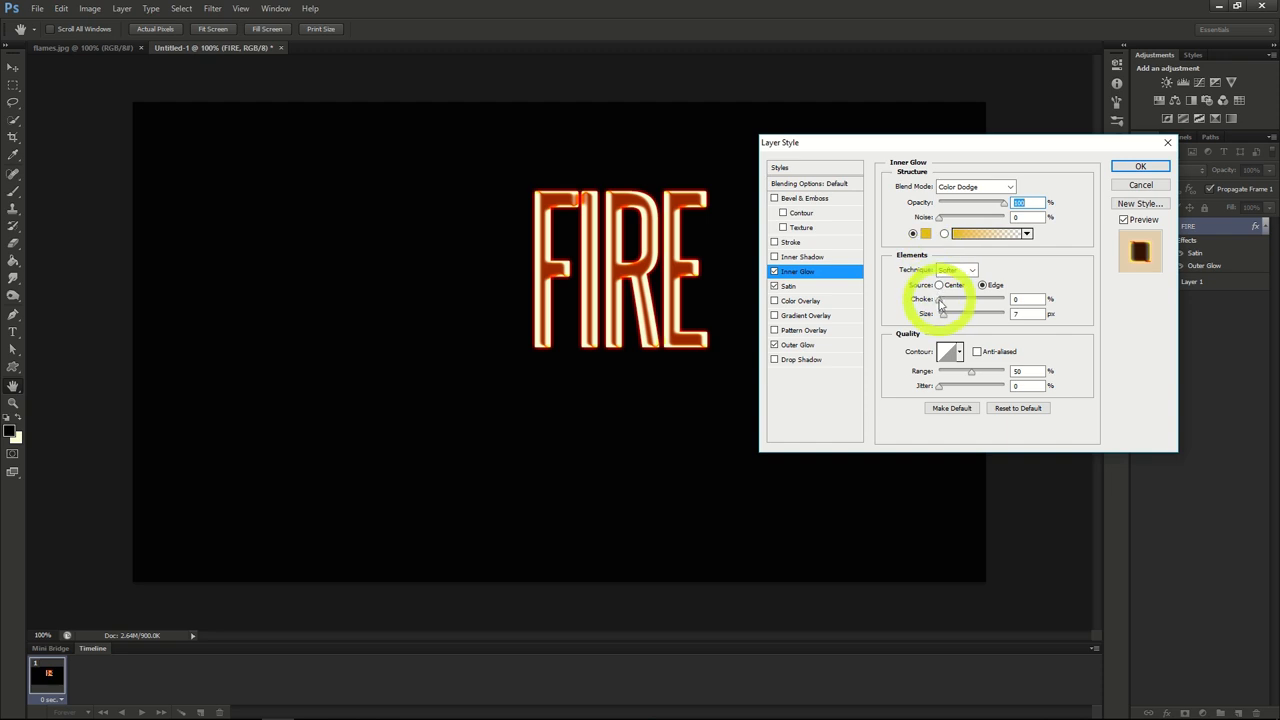
{"action": "left_click_drag", "start_coordinate": [943, 314], "coordinate": [947, 317]}
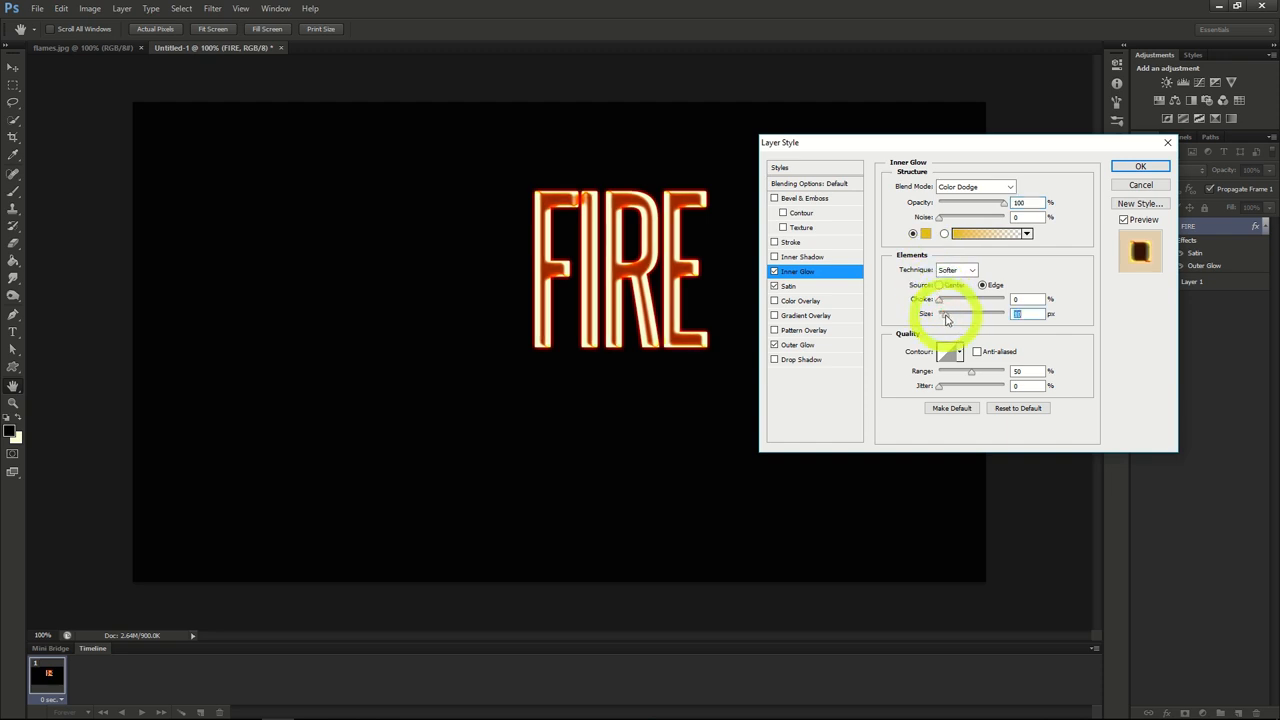
{"action": "left_click", "coordinate": [1139, 168]}
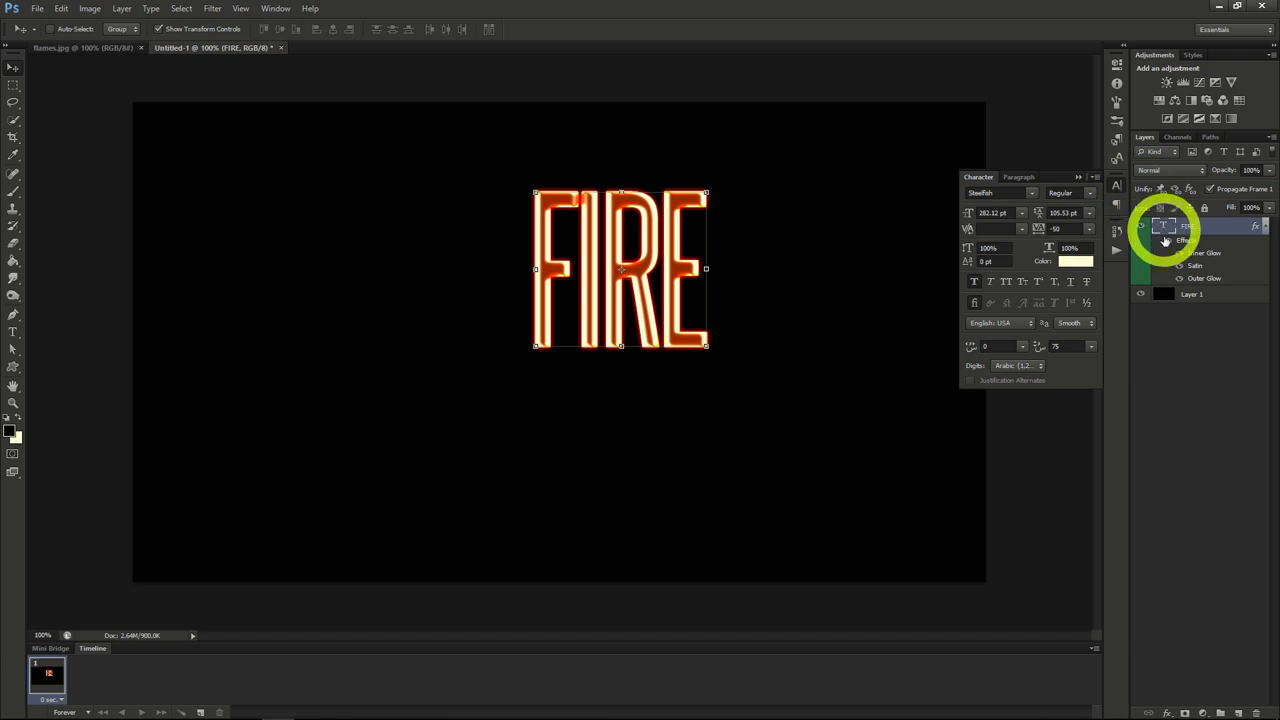
Step: Rasterize the type of the FIRE layer and move the lettering to the centre of the canvas
{"action": "right_click", "coordinate": [1190, 235]}
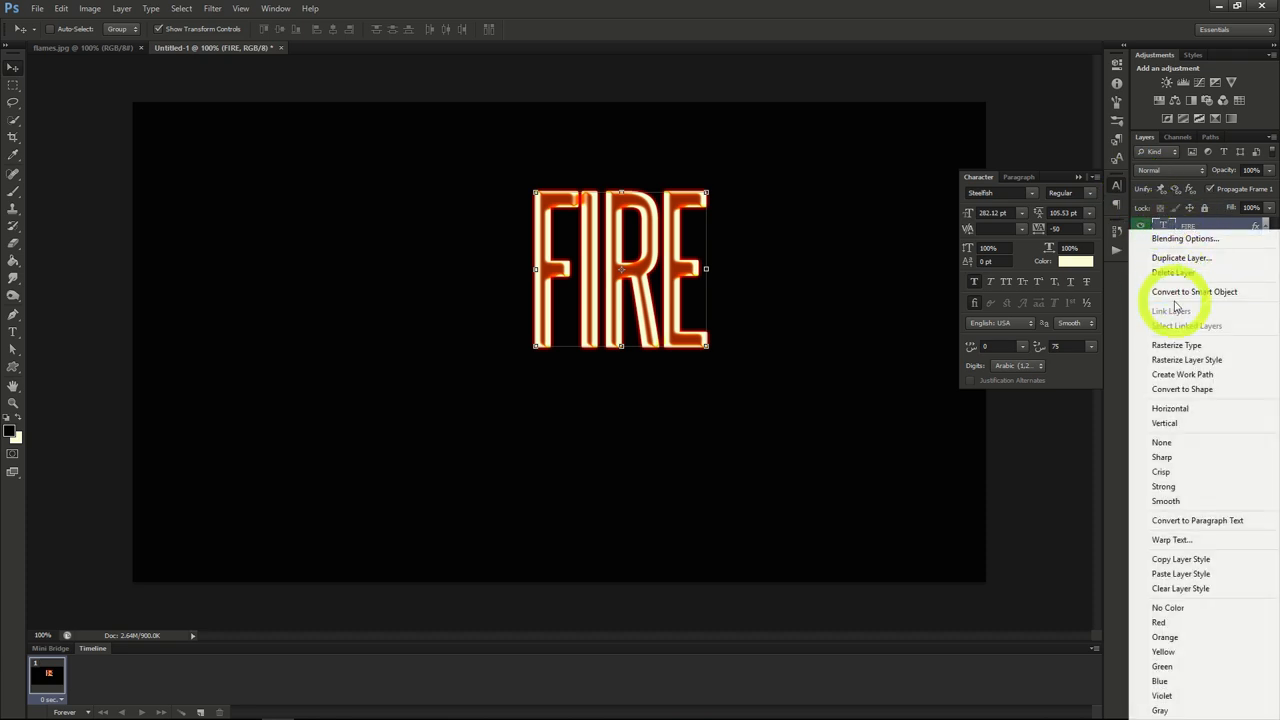
{"action": "left_click", "coordinate": [1178, 346]}
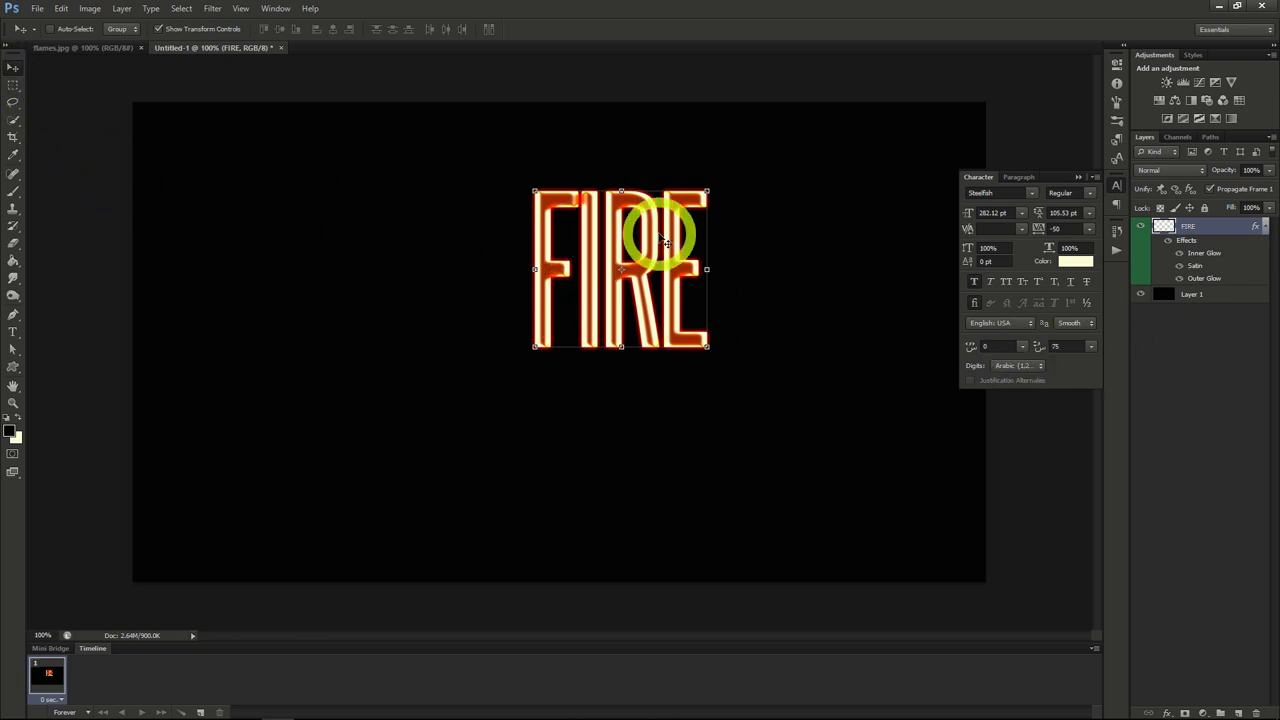
{"action": "left_click_drag", "start_coordinate": [643, 251], "coordinate": [579, 318]}
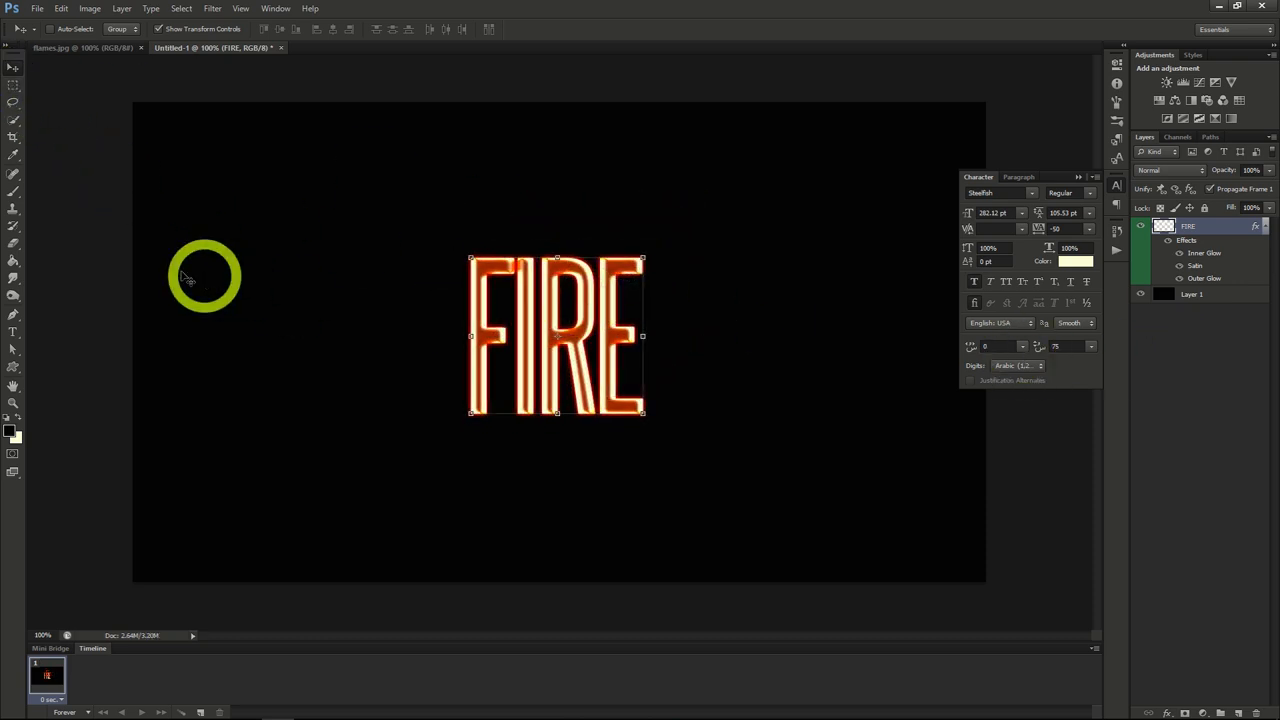
Step: Fade out the tops of the FIRE letters using the Eraser with a 250 px Soft Round Pressure Size brush at 0% hardness
{"action": "left_click", "coordinate": [13, 245]}
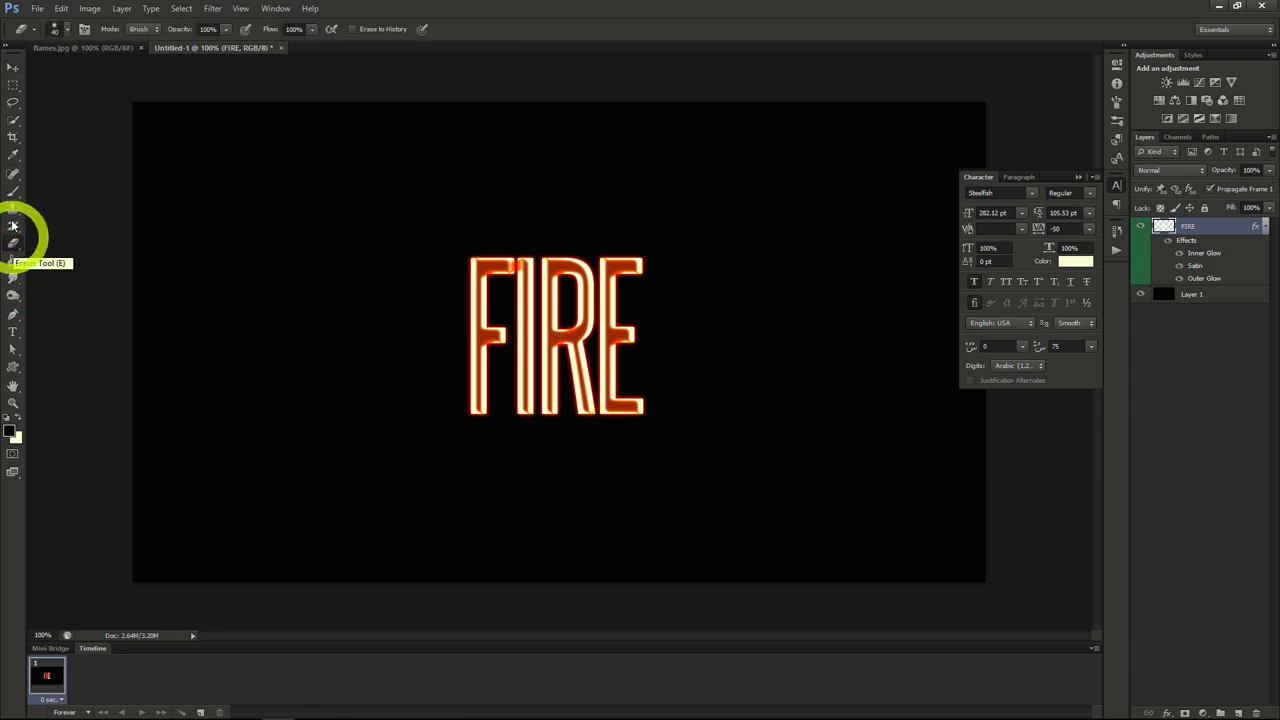
{"action": "left_click", "coordinate": [66, 29]}
{"action": "left_click", "coordinate": [70, 132]}
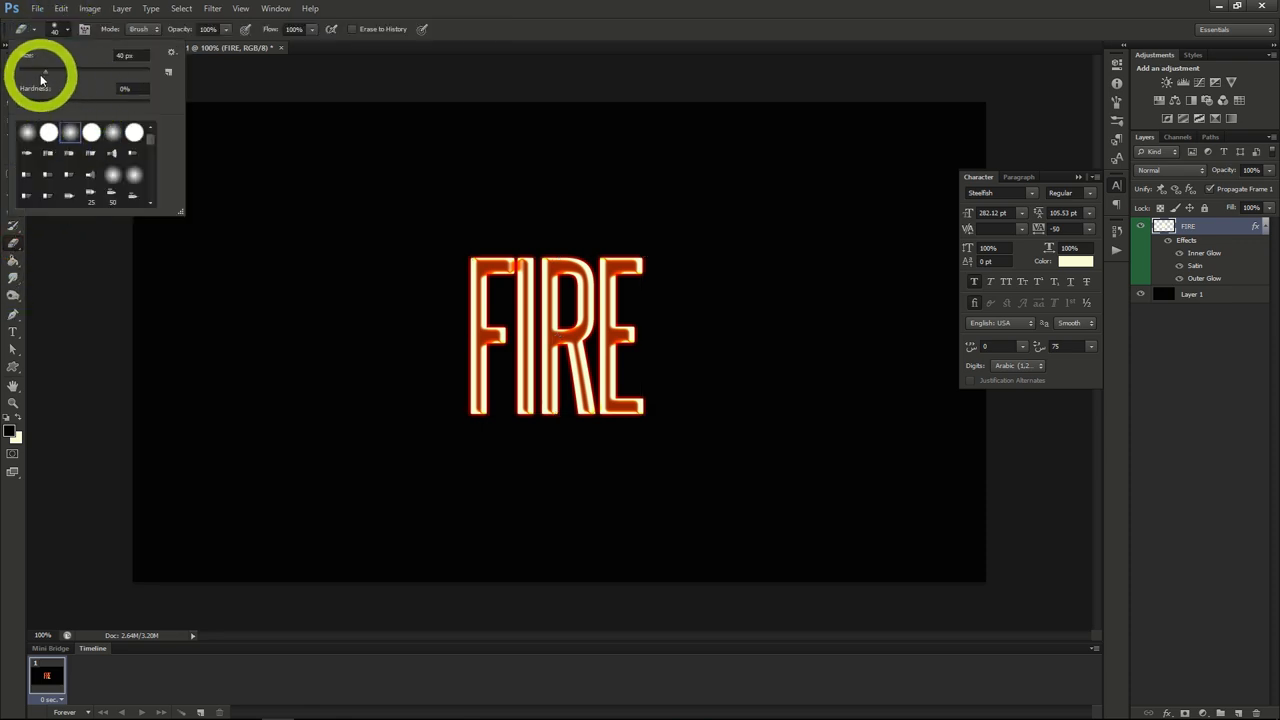
{"action": "left_click_drag", "start_coordinate": [44, 72], "coordinate": [120, 72]}
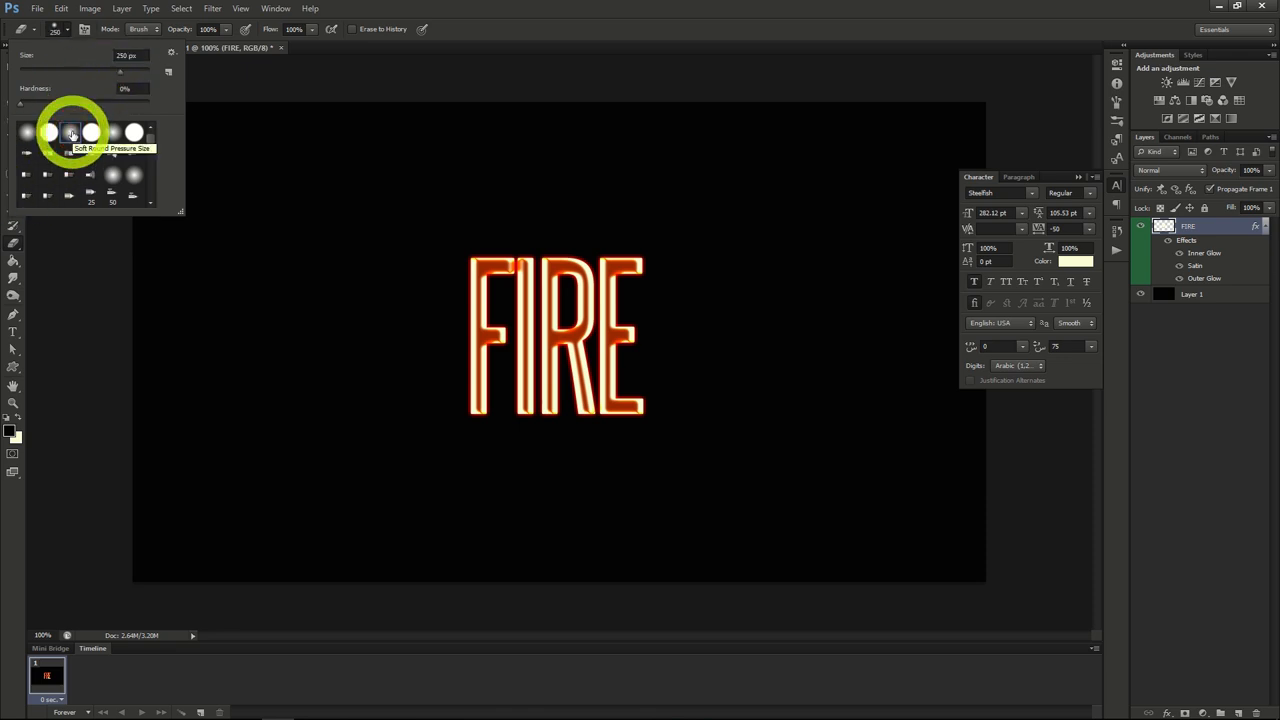
{"action": "left_click", "coordinate": [57, 25]}
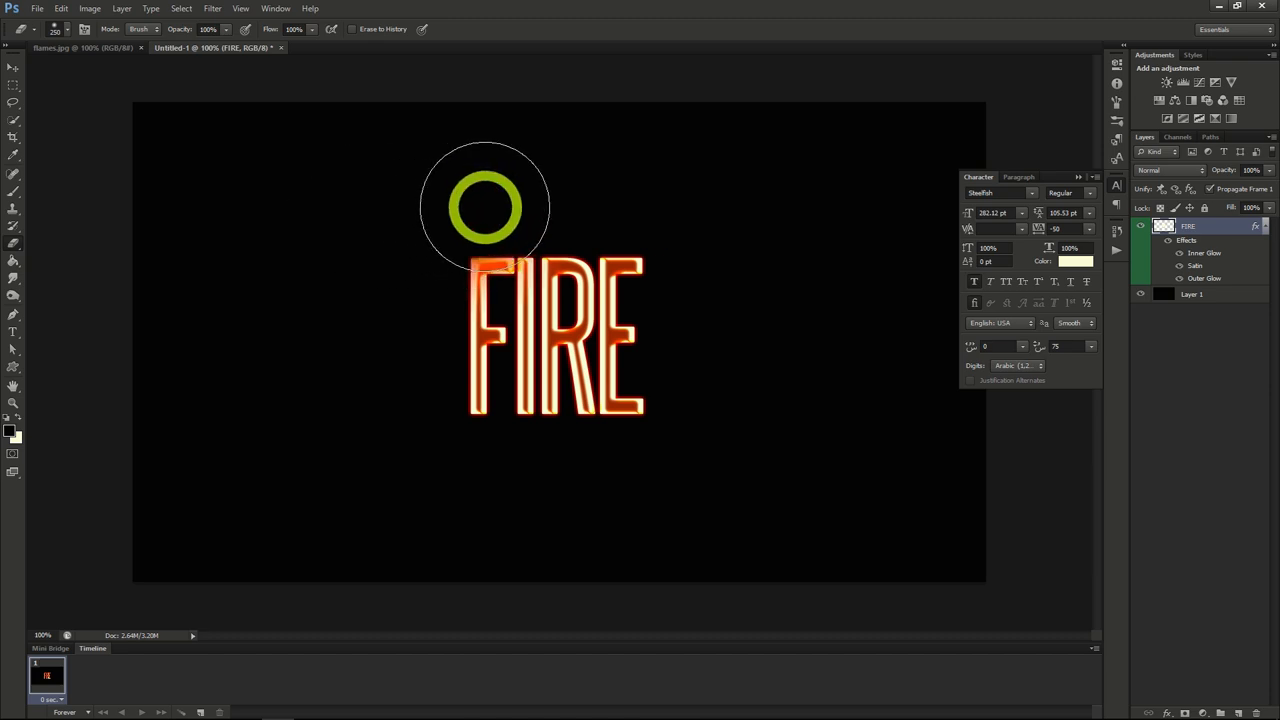
{"action": "mouse_move", "coordinate": [630, 208]}
{"action": "left_mouse_down"}
{"action": "mouse_move", "coordinate": [462, 210]}
{"action": "mouse_move", "coordinate": [626, 206]}
{"action": "left_mouse_up"}
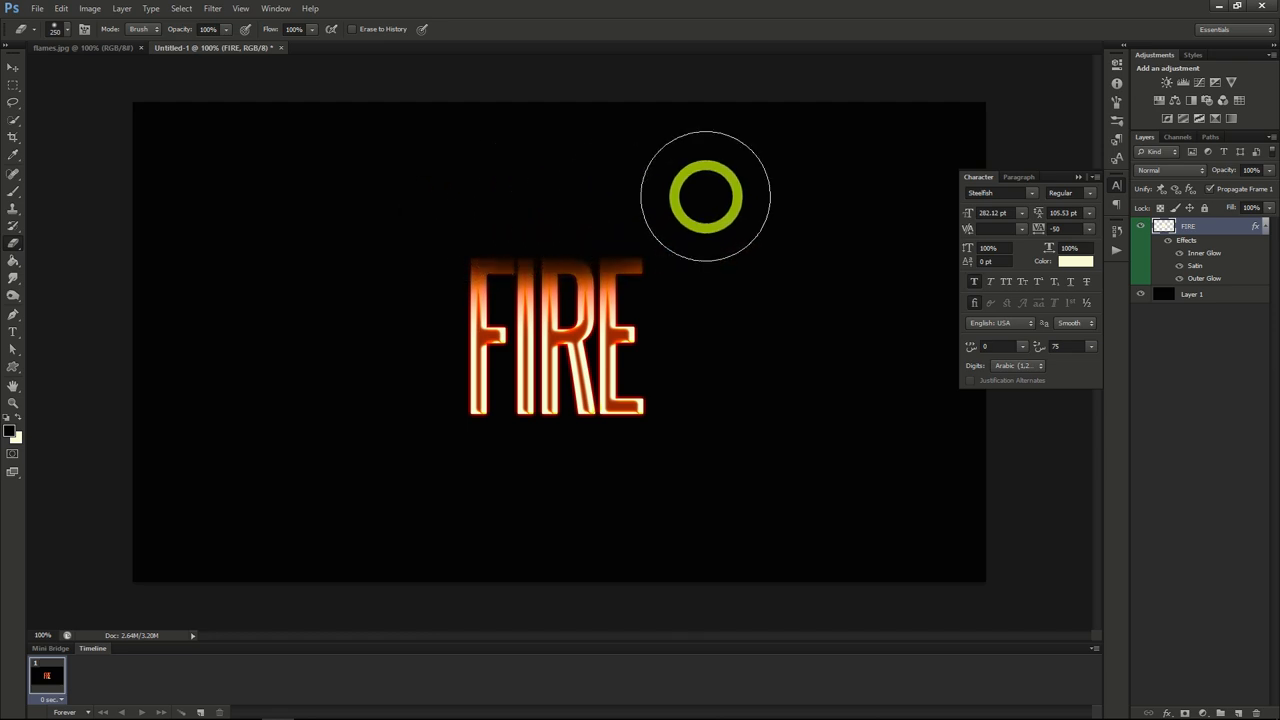
Step: Apply a ZigZag distortion to the FIRE layer with amount 4, ridges 4 and the Pond Ripples style
{"action": "left_click", "coordinate": [215, 13]}
{"action": "mouse_move", "coordinate": [258, 188]}
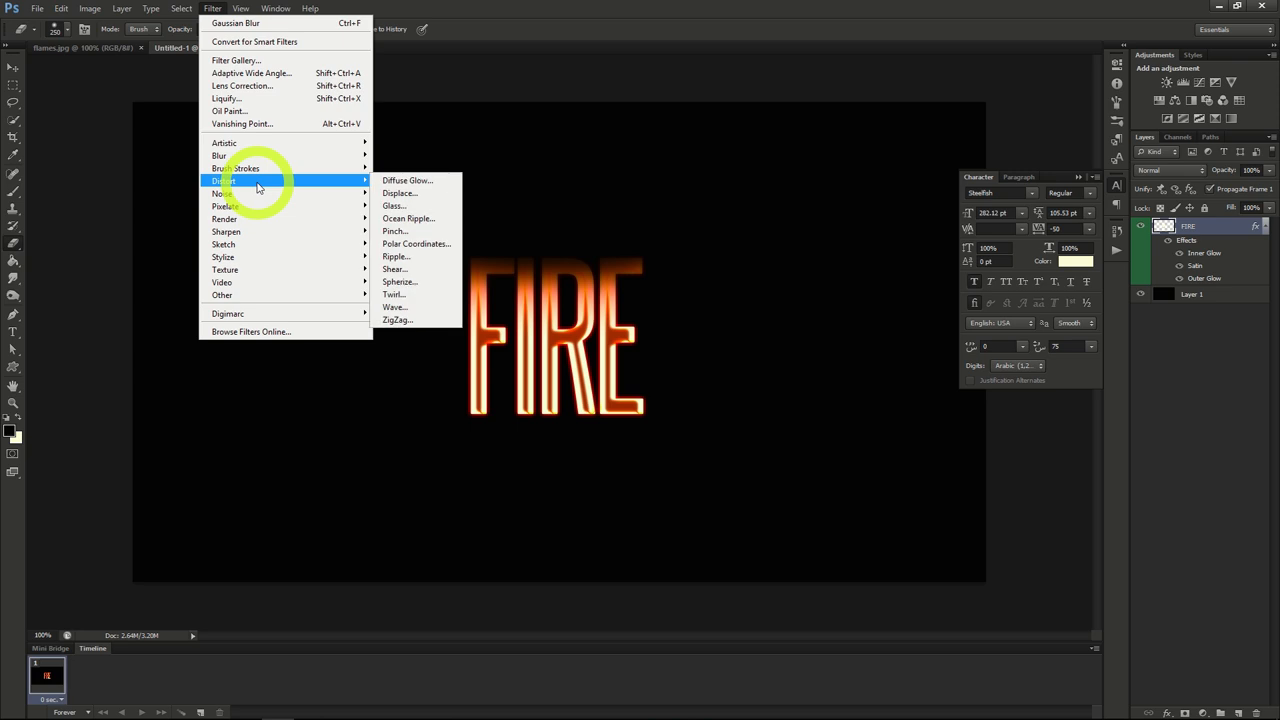
{"action": "left_click", "coordinate": [399, 319]}
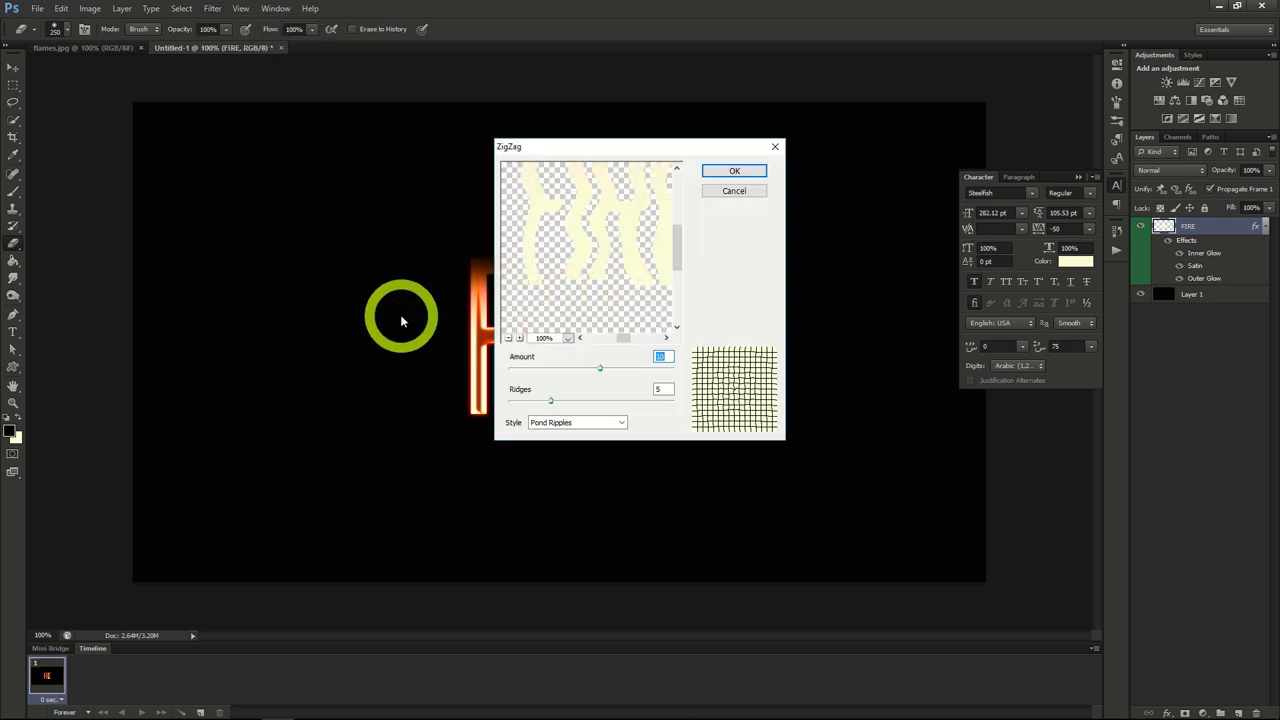
{"action": "mouse_move", "coordinate": [601, 371]}
{"action": "left_mouse_down"}
{"action": "mouse_move", "coordinate": [557, 366]}
{"action": "mouse_move", "coordinate": [594, 368]}
{"action": "left_mouse_up"}
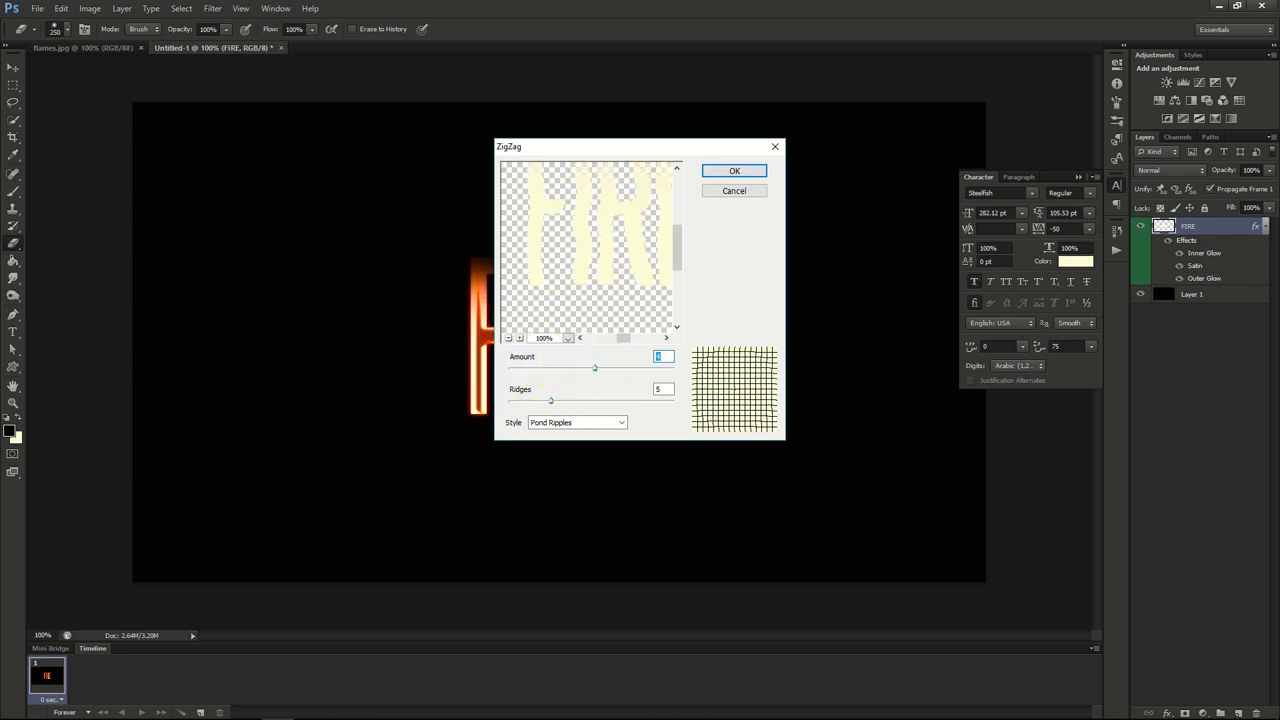
{"action": "left_click_drag", "start_coordinate": [552, 403], "coordinate": [546, 401]}
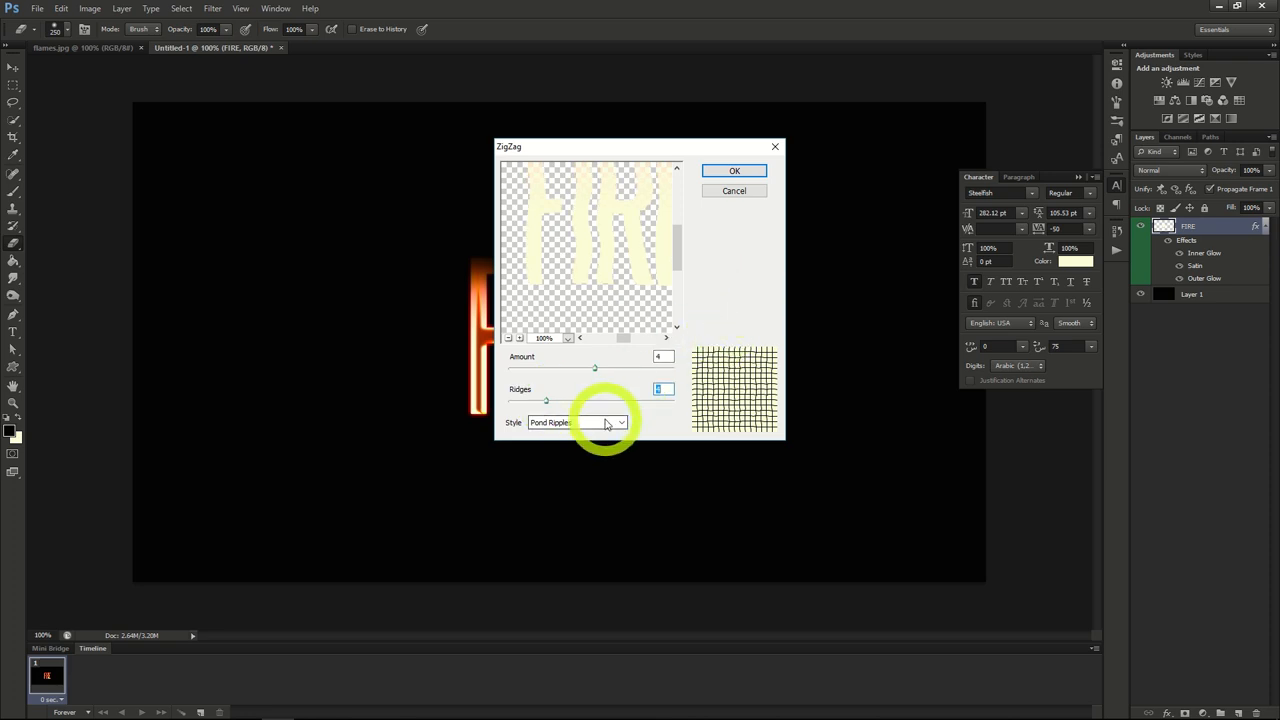
{"action": "left_click", "coordinate": [727, 171]}
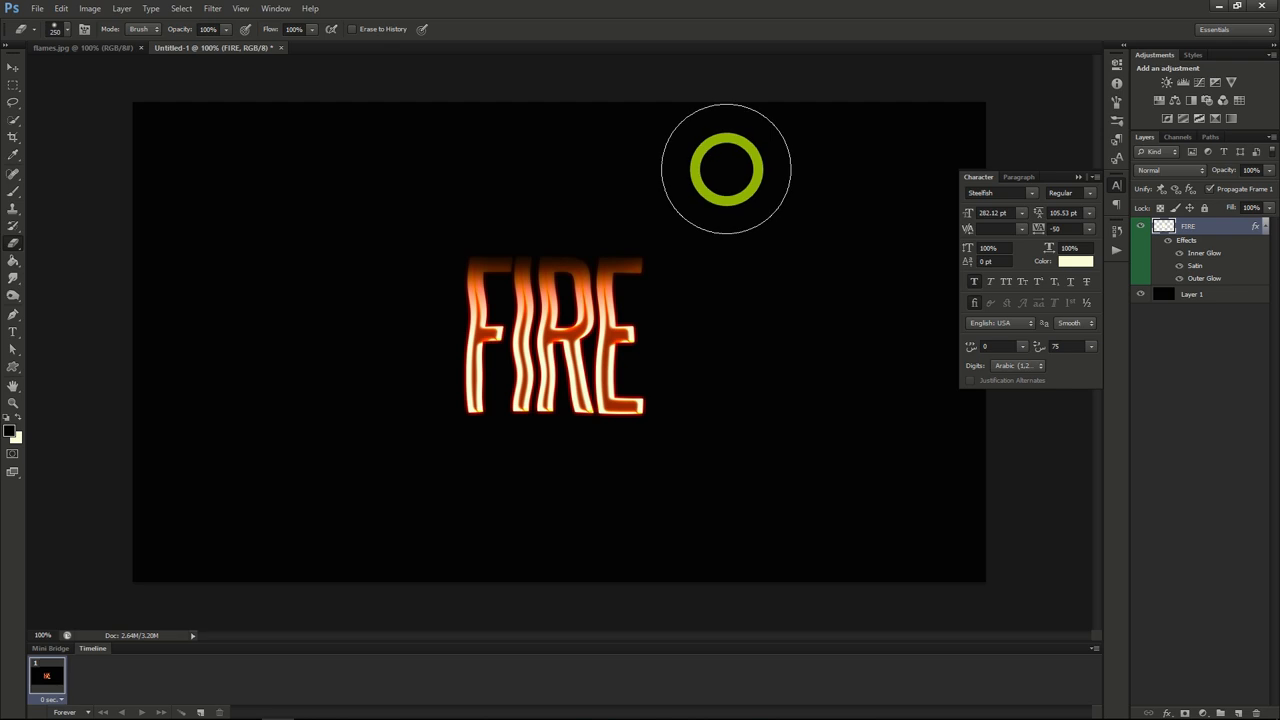
Step: Copy the flames.jpg layer into the Untitled-1 document and duplicate its areas selected from the Green channel onto a new layer
{"action": "left_click", "coordinate": [103, 48]}
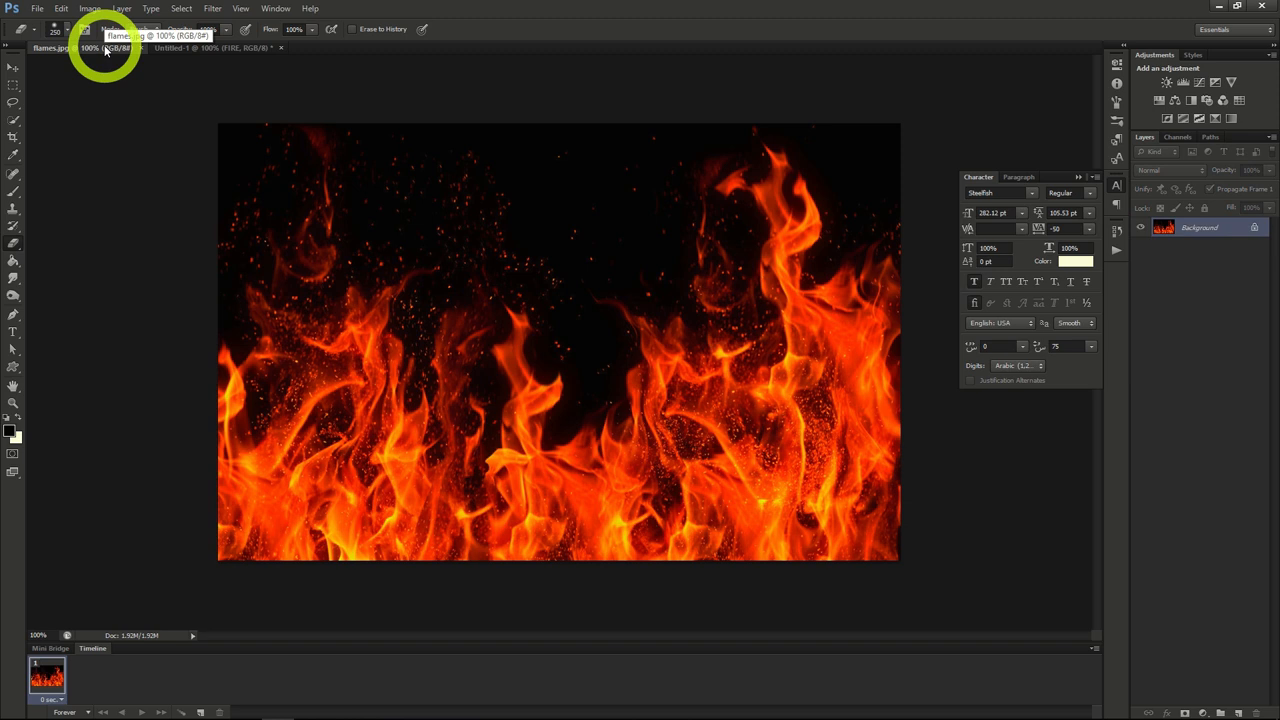
{"action": "left_click_drag", "start_coordinate": [1187, 227], "coordinate": [237, 50]}
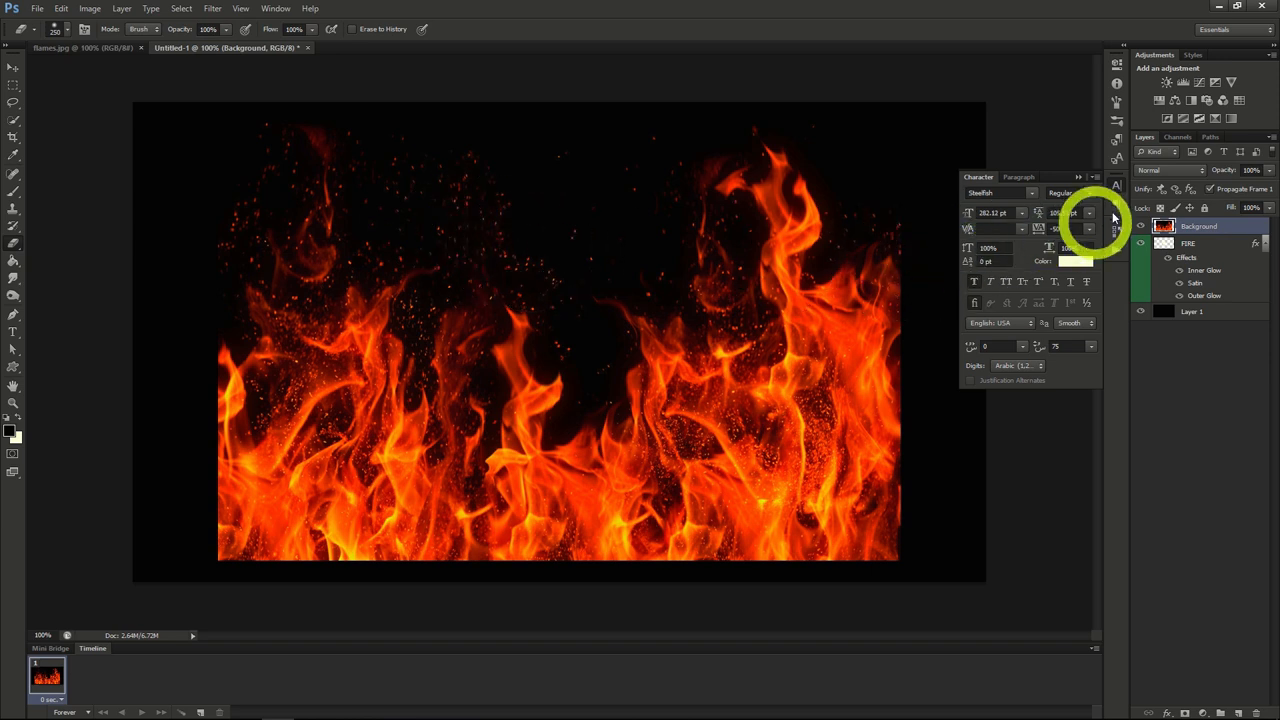
{"action": "left_click", "coordinate": [1177, 137]}
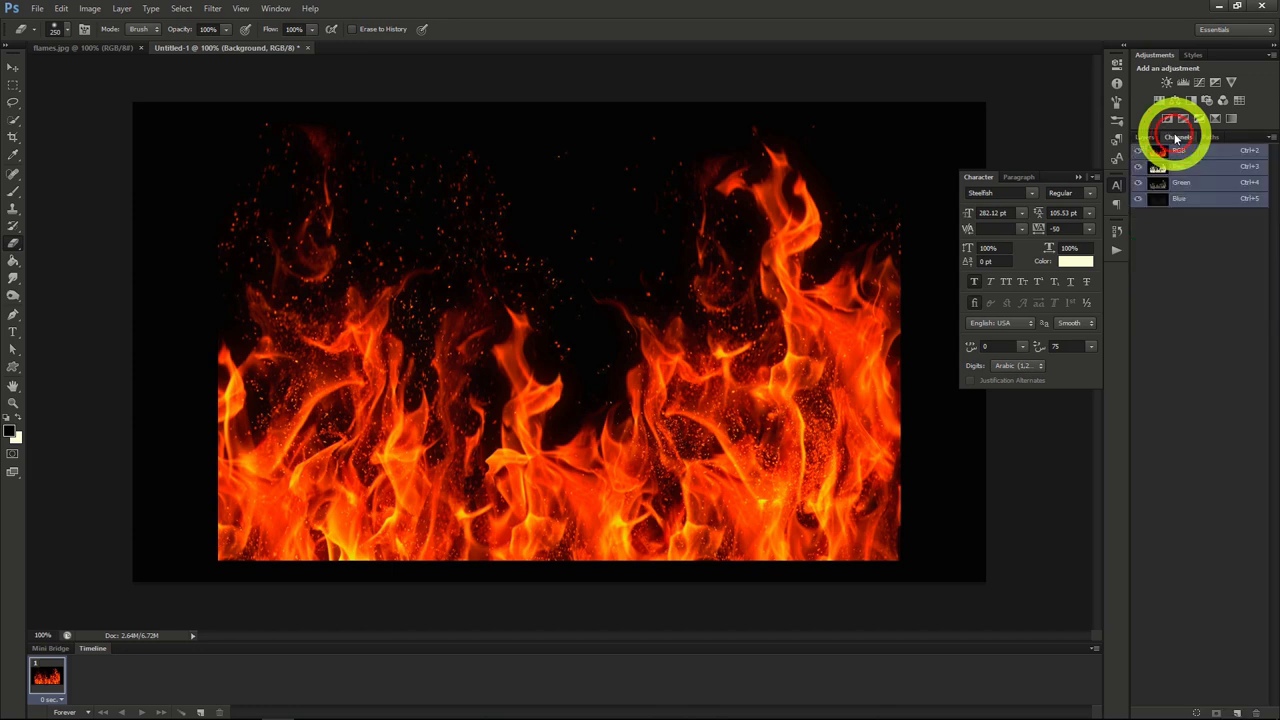
{"action": "left_click", "coordinate": [1187, 187], "text": "ctrl"}
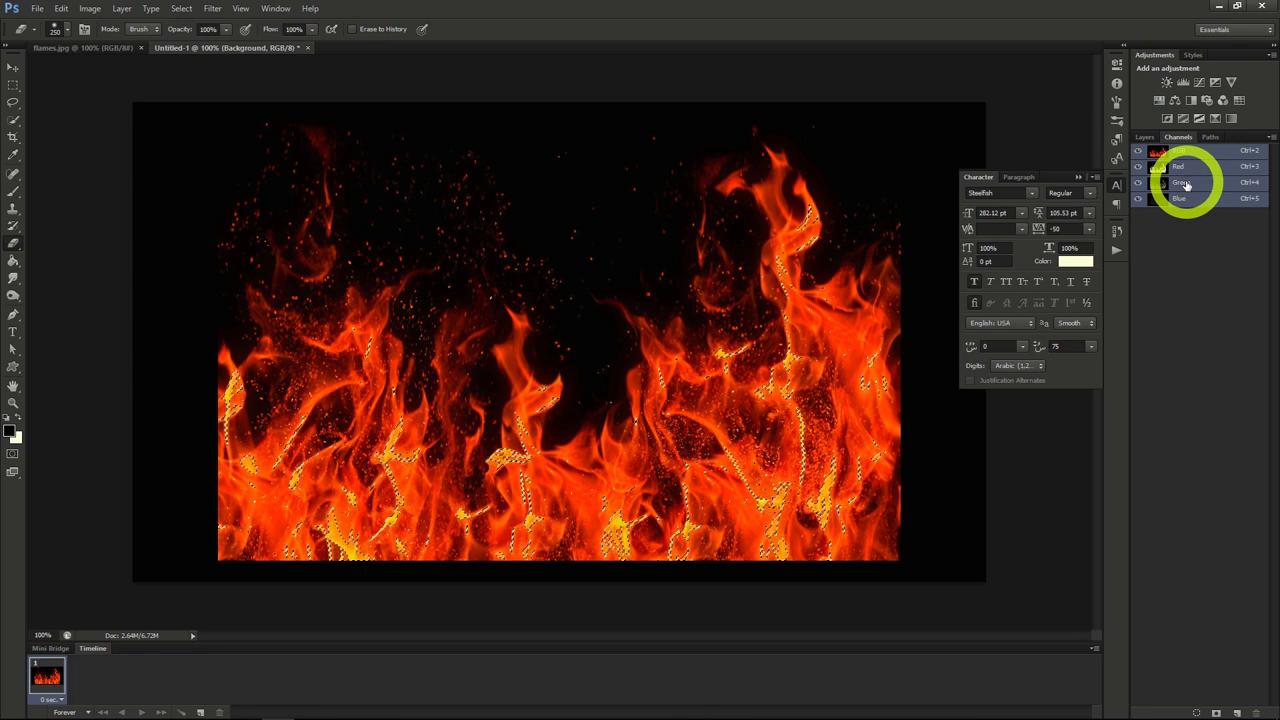
{"action": "left_click", "coordinate": [1150, 139]}
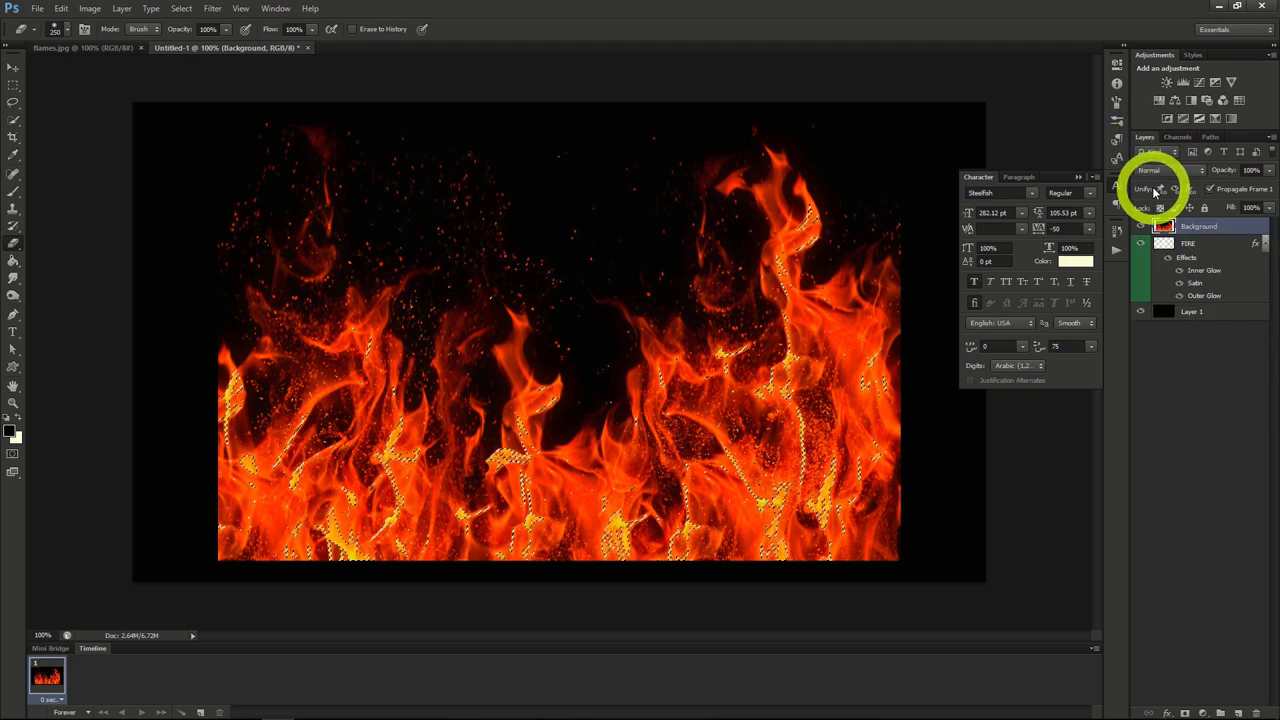
{"action": "key", "text": "ctrl+j"}
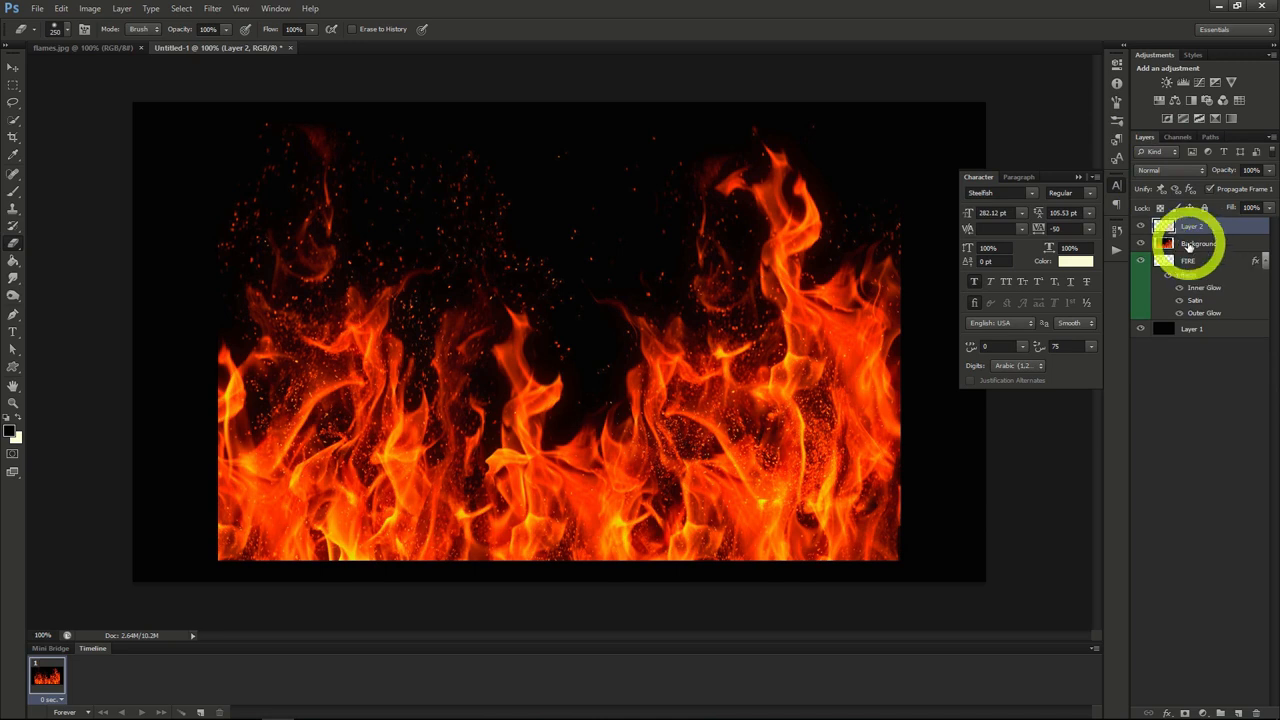
Step: Delete the imported Background flames layer and rename the extracted flames layer as Fire Main
{"action": "left_click", "coordinate": [1188, 245]}
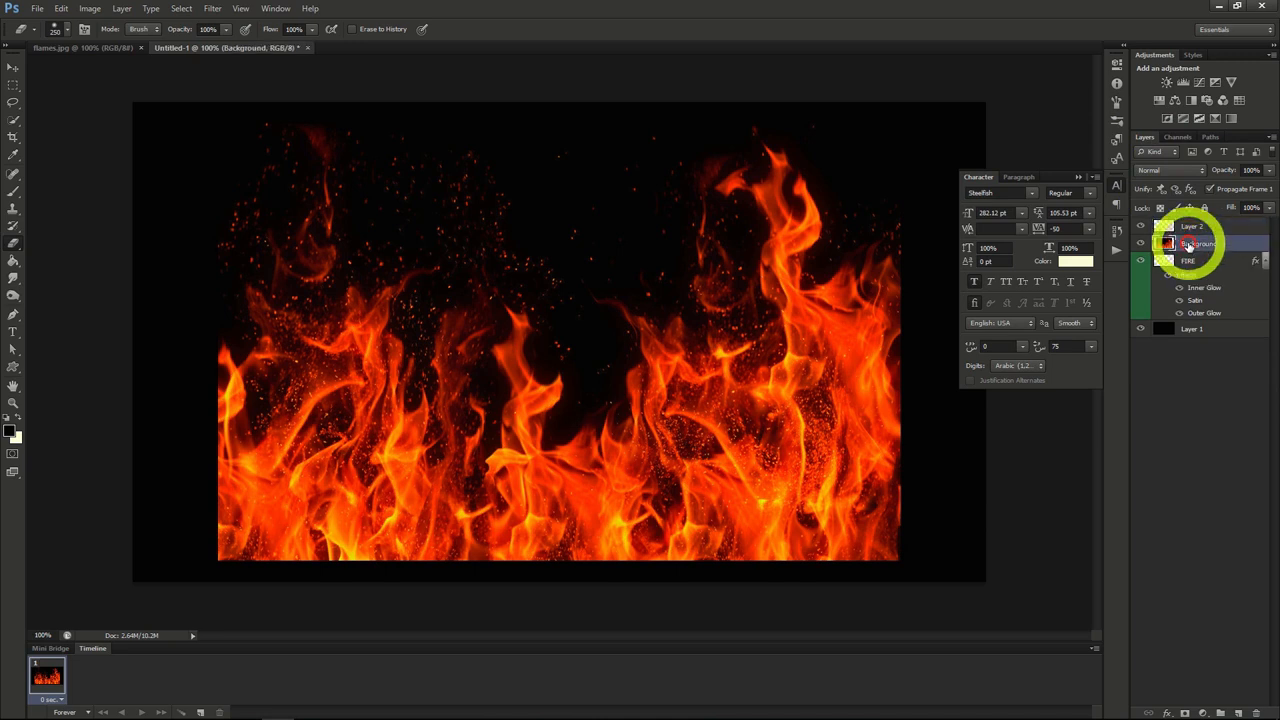
{"action": "key", "text": "Delete"}
{"action": "double_click", "coordinate": [1192, 226]}
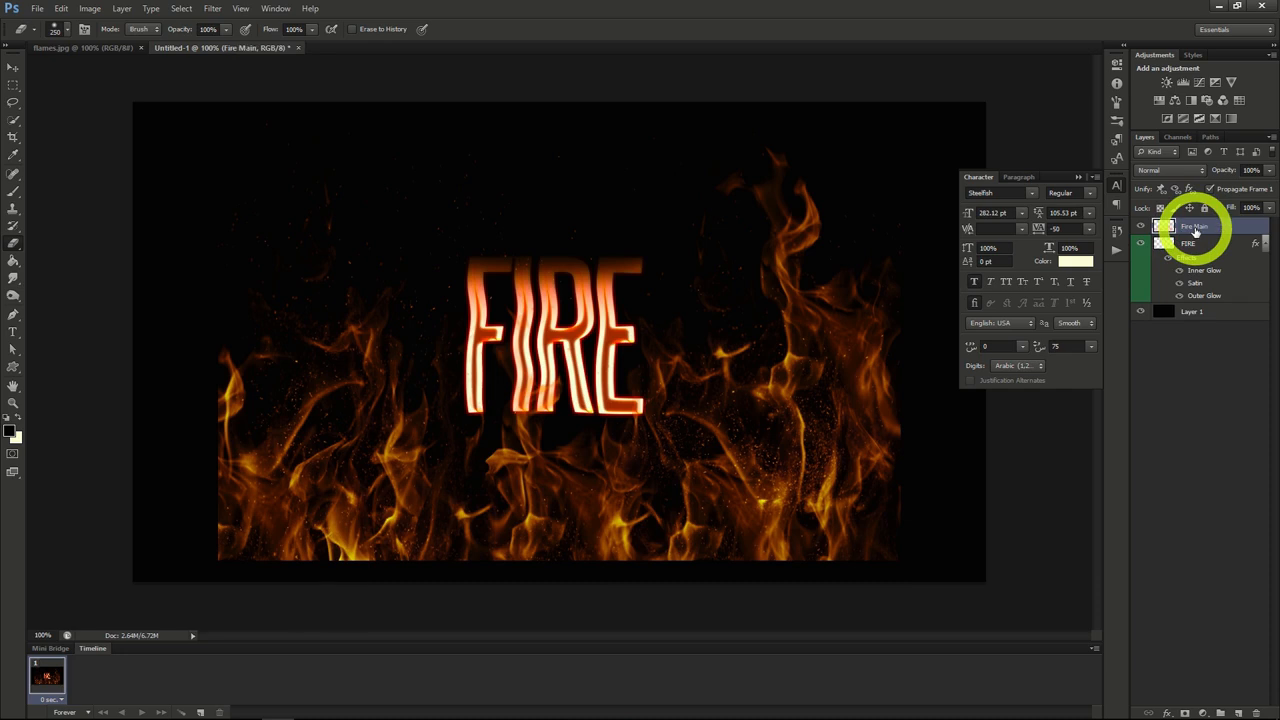
{"action": "left_click", "coordinate": [466, 345]}
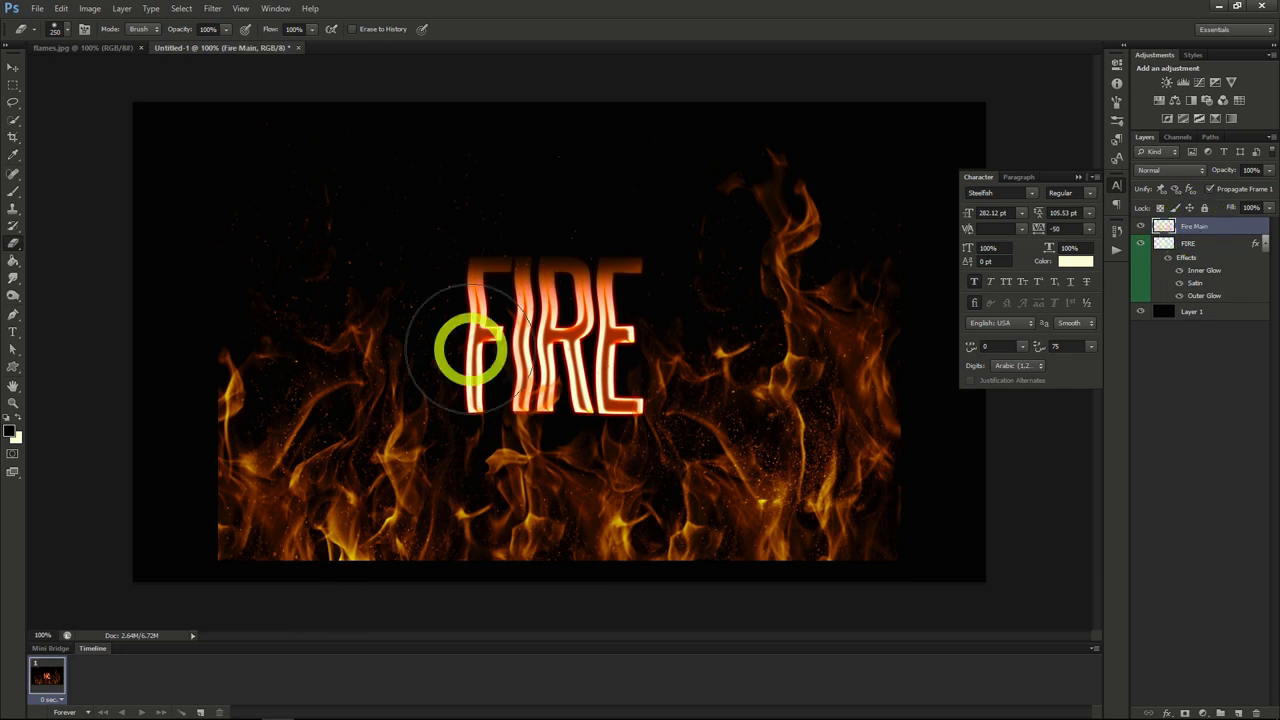
Step: Scale the Fire Main flames down proportionally and position them over the FIRE lettering
{"action": "left_click", "coordinate": [13, 68]}
{"action": "left_click_drag", "start_coordinate": [743, 462], "coordinate": [739, 422]}
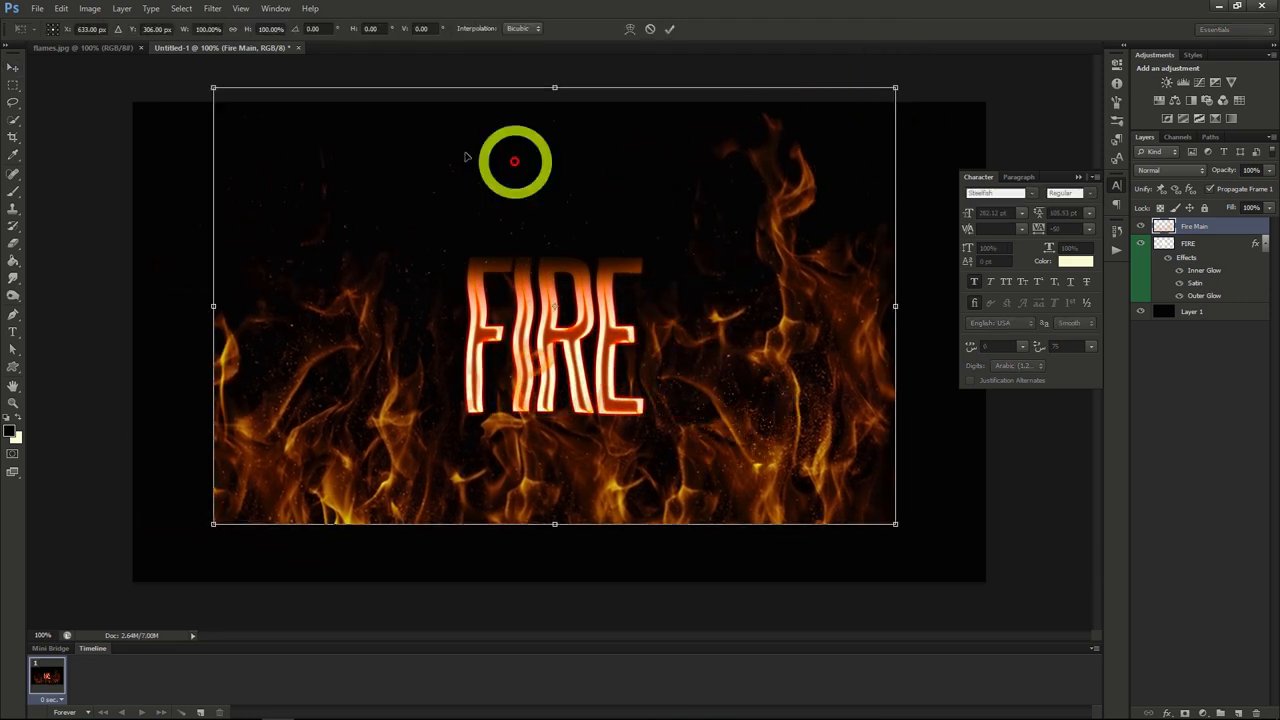
{"action": "left_click", "coordinate": [233, 28]}
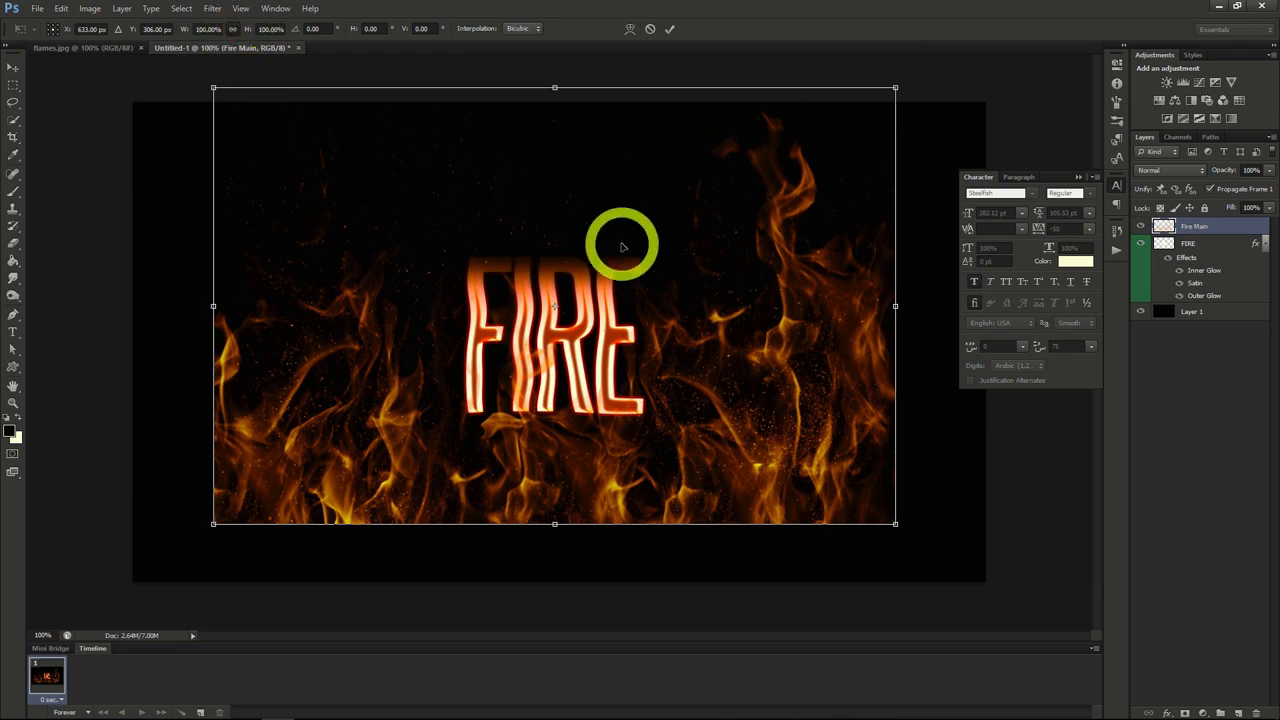
{"action": "left_click_drag", "start_coordinate": [895, 88], "coordinate": [591, 283]}
{"action": "mouse_move", "coordinate": [480, 458]}
{"action": "left_mouse_down"}
{"action": "mouse_move", "coordinate": [580, 357]}
{"action": "mouse_move", "coordinate": [566, 357]}
{"action": "left_mouse_up"}
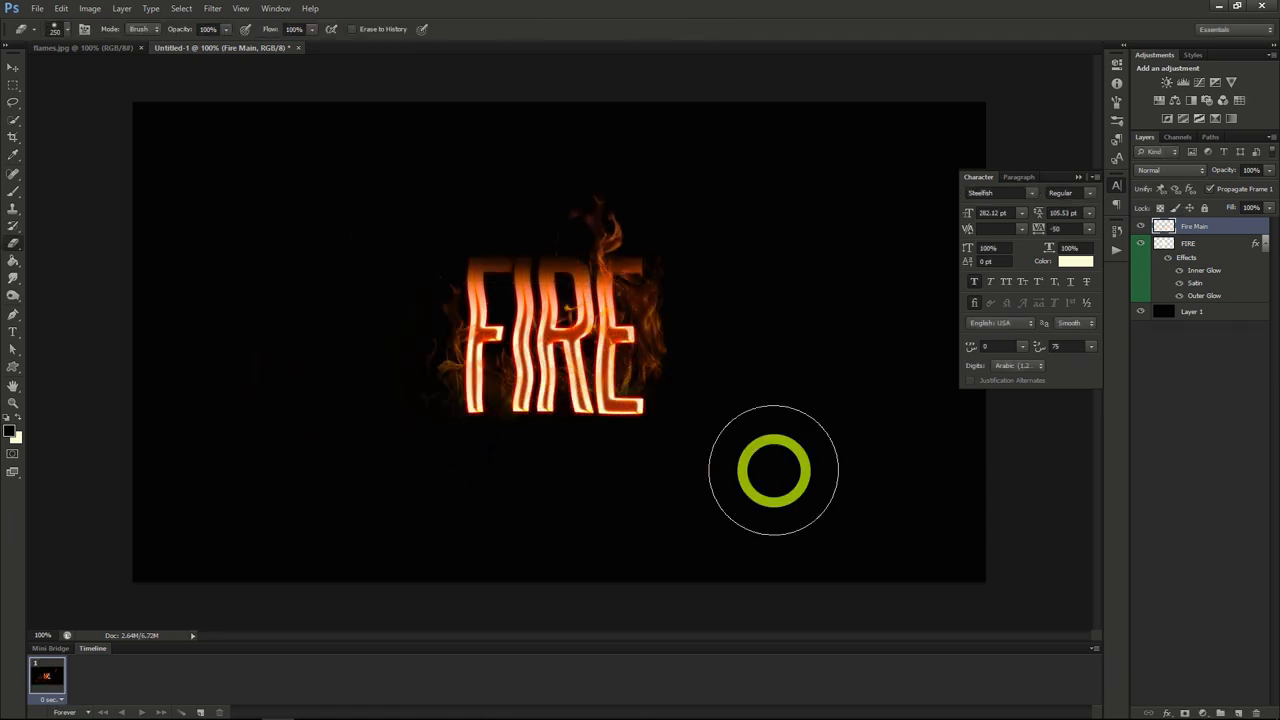